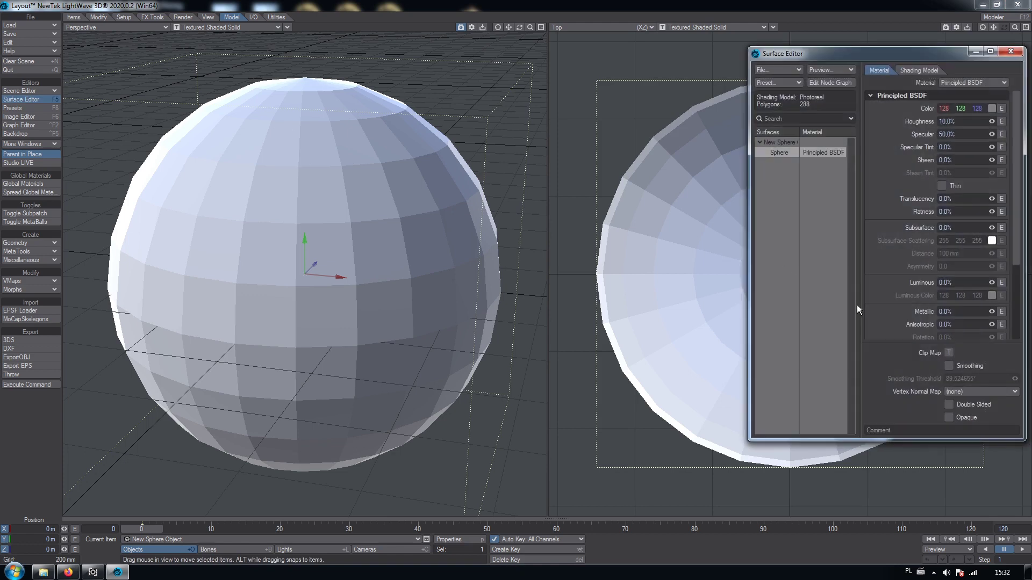
Step: Turn on smoothing for the Sphere surface and convert the sphere to subpatches
{"action": "left_click", "coordinate": [949, 366]}
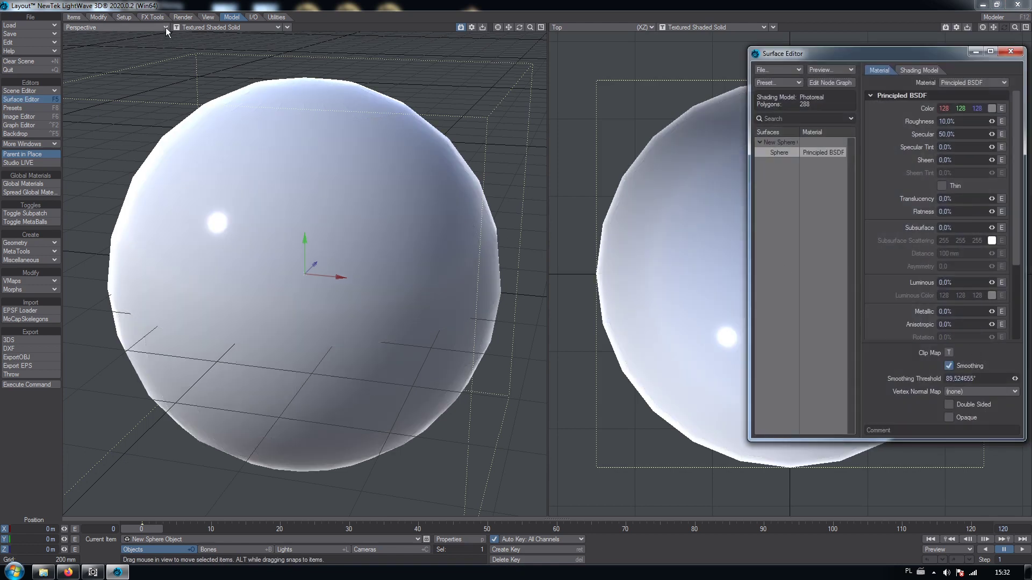
{"action": "left_click", "coordinate": [21, 214]}
{"action": "left_click_drag", "start_coordinate": [529, 30], "coordinate": [513, 31]}
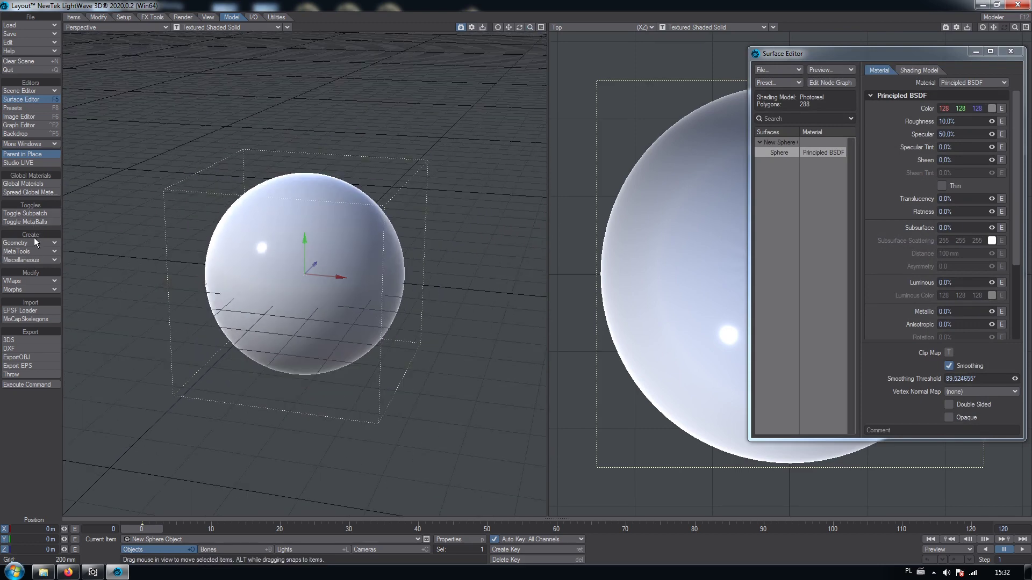
Step: Clone the sphere once
{"action": "left_click", "coordinate": [73, 18]}
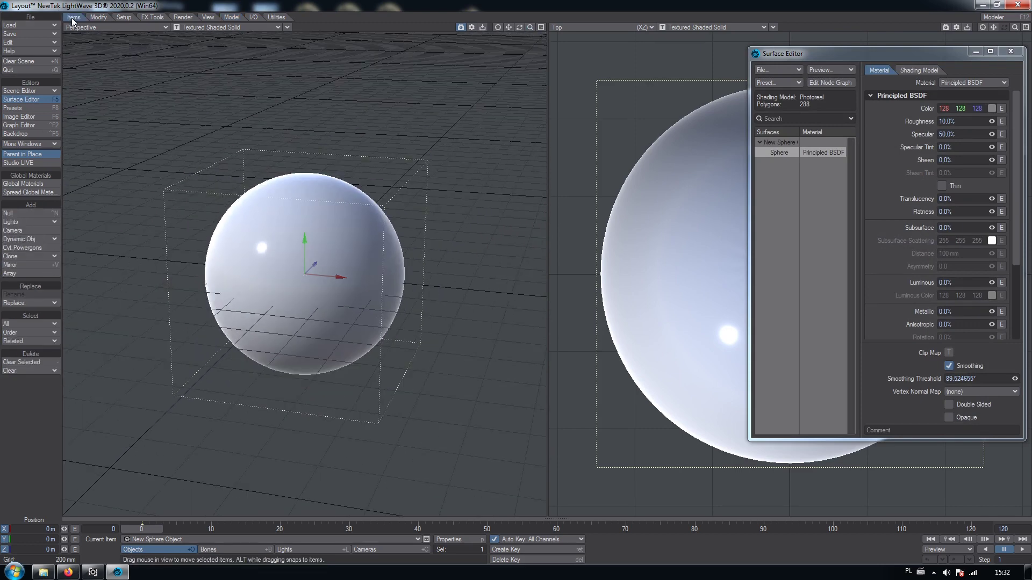
{"action": "left_click", "coordinate": [34, 257]}
{"action": "left_click", "coordinate": [34, 257]}
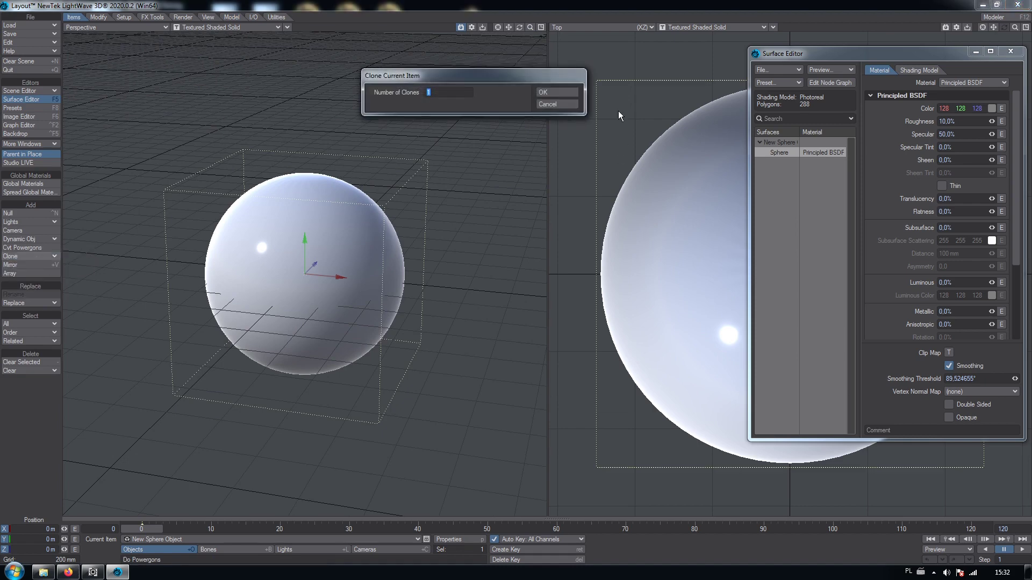
{"action": "left_click", "coordinate": [569, 94]}
Step: Stretch the clone to about 0.67 in X and 2.73 in Z, and move it to about X -358 mm, Z -236 mm, overlapping the original
{"action": "mouse_move", "coordinate": [279, 349]}
{"action": "left_mouse_down"}
{"action": "mouse_move", "coordinate": [273, 387]}
{"action": "mouse_move", "coordinate": [291, 418]}
{"action": "left_mouse_up"}
{"action": "key", "text": "h"}
{"action": "left_click_drag", "start_coordinate": [231, 301], "coordinate": [181, 396]}
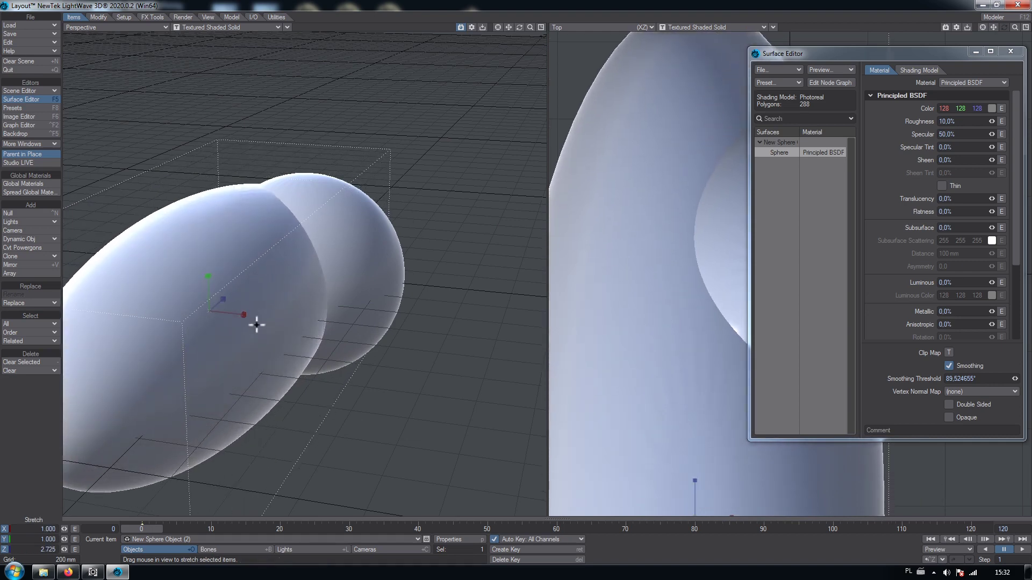
{"action": "mouse_move", "coordinate": [243, 315]}
{"action": "left_mouse_down"}
{"action": "mouse_move", "coordinate": [201, 311]}
{"action": "mouse_move", "coordinate": [226, 313]}
{"action": "left_mouse_up"}
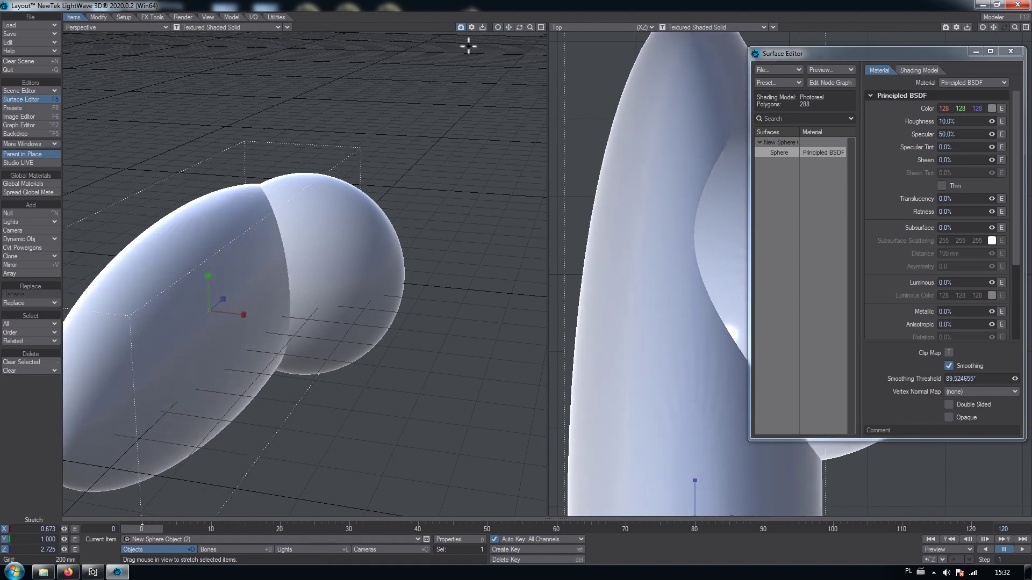
{"action": "key", "text": "t"}
{"action": "left_click_drag", "start_coordinate": [187, 440], "coordinate": [176, 398]}
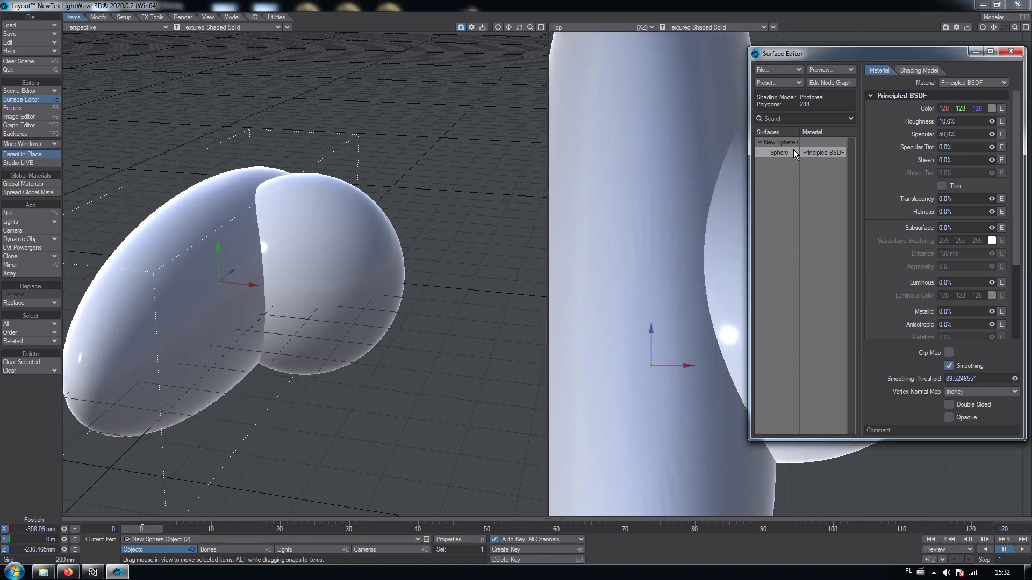
Step: Set the transparency of the Sphere surface to 50%
{"action": "scroll", "coordinate": [1007, 311], "scroll_direction": "down", "scroll_amount": 4}
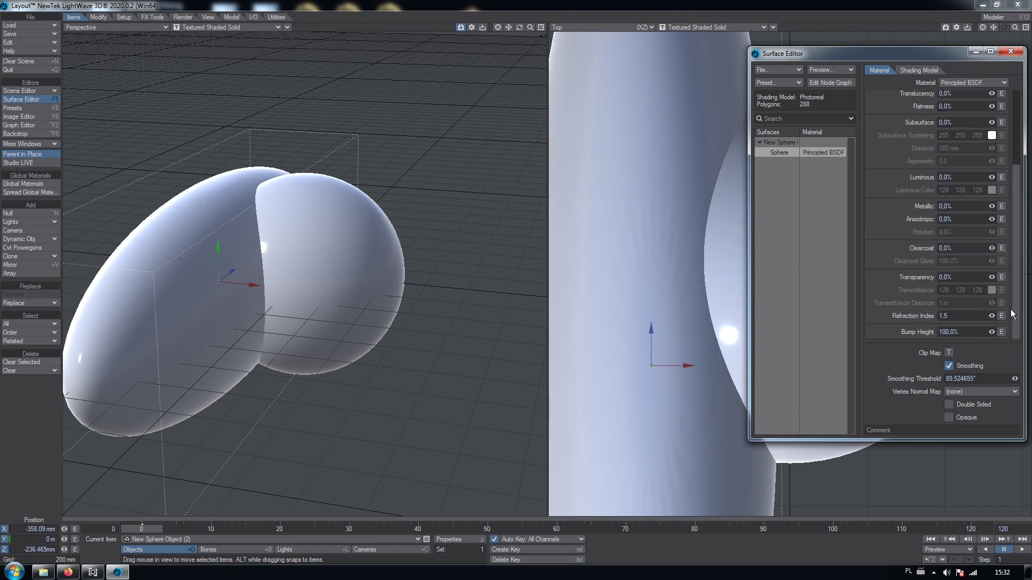
{"action": "type", "text": "50"}
{"action": "key", "text": "Return"}
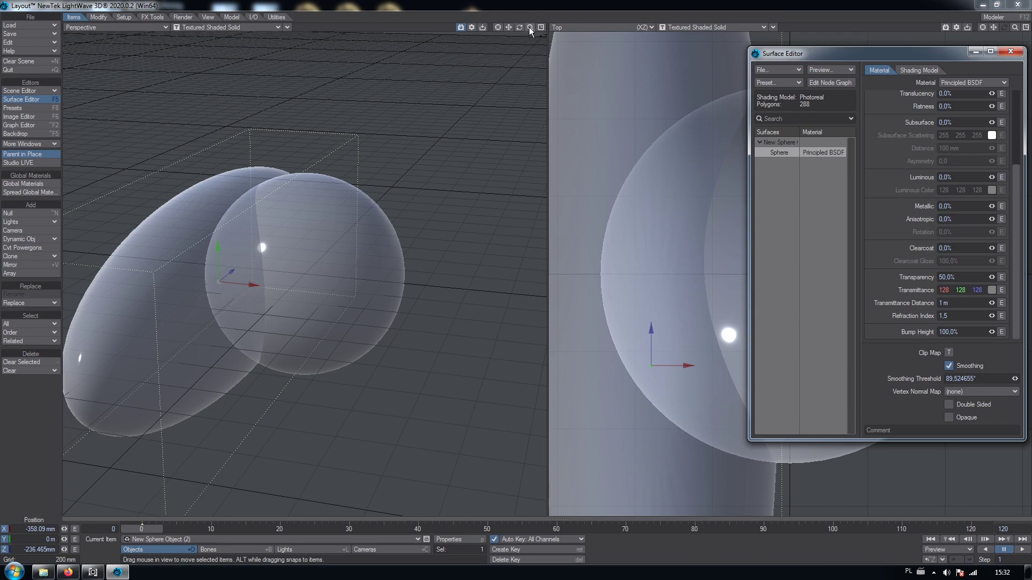
Step: Set the OpenGL transparency sorting preference to SortByPolygon and view the overlapping objects from another angle
{"action": "mouse_move", "coordinate": [519, 27]}
{"action": "left_mouse_down"}
{"action": "mouse_move", "coordinate": [457, 8]}
{"action": "mouse_move", "coordinate": [586, 32]}
{"action": "mouse_move", "coordinate": [478, 27]}
{"action": "mouse_move", "coordinate": [516, 33]}
{"action": "left_mouse_up"}
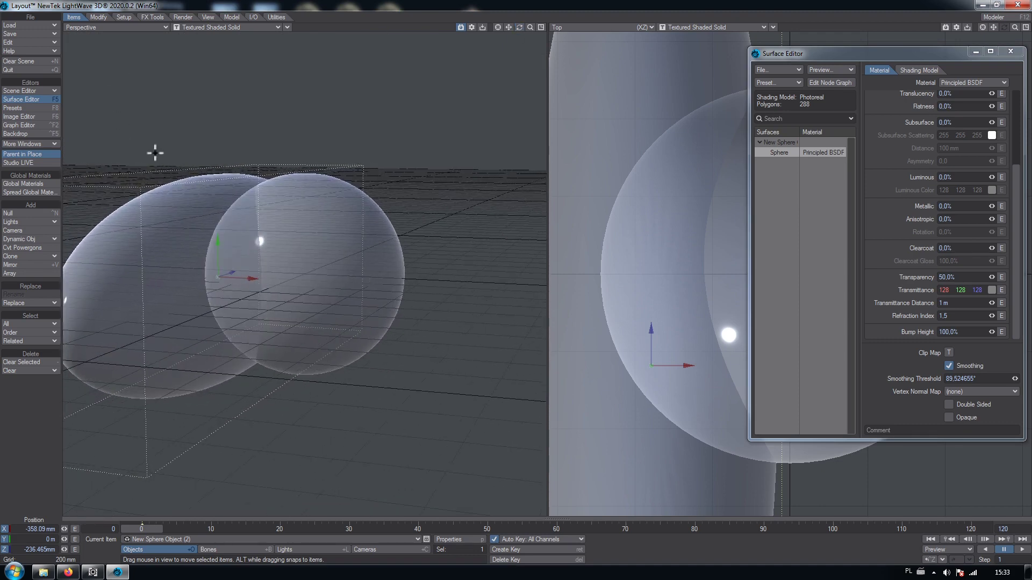
{"action": "key", "text": "d"}
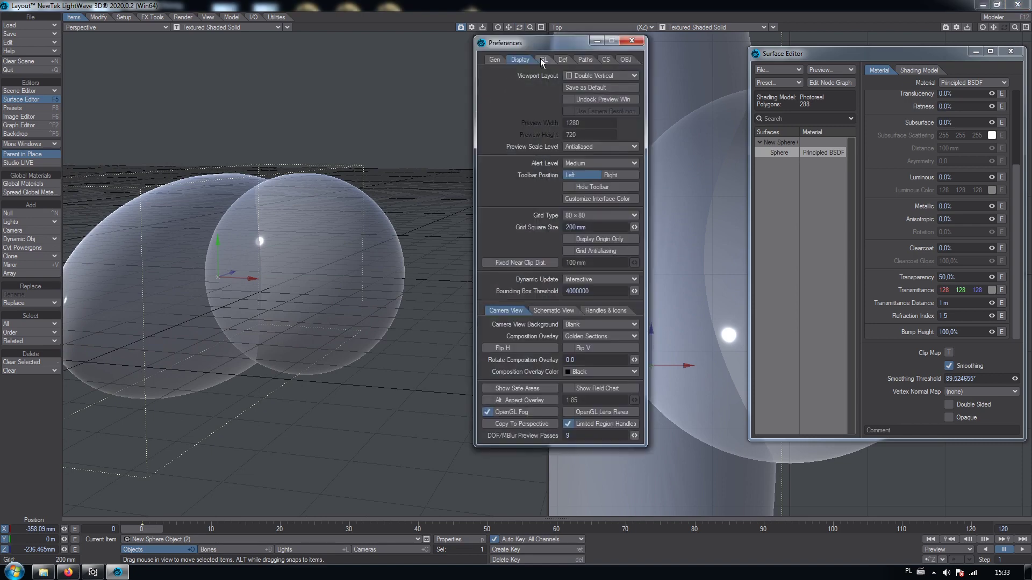
{"action": "left_click", "coordinate": [541, 59]}
{"action": "left_click", "coordinate": [602, 345]}
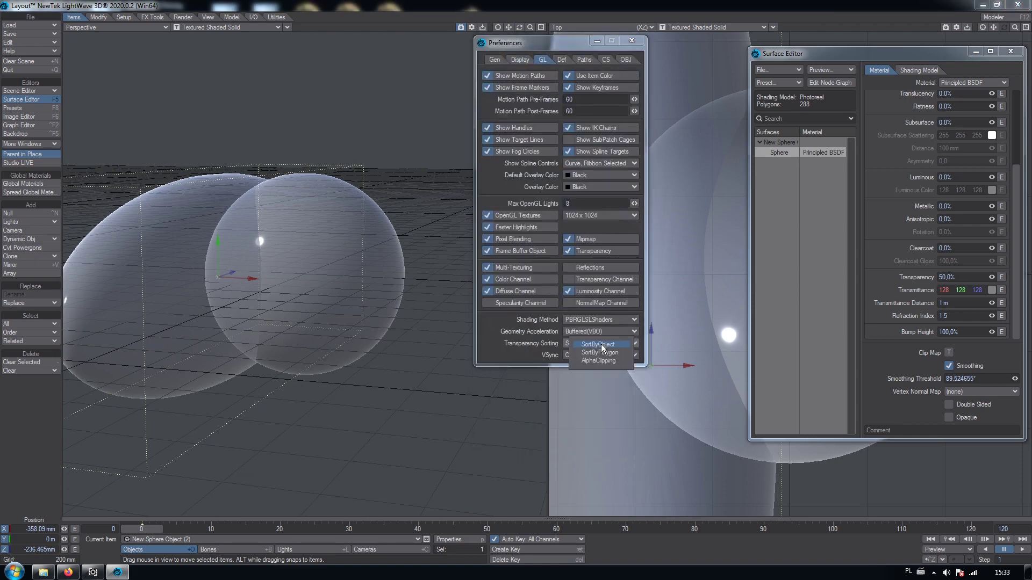
{"action": "left_click", "coordinate": [601, 352]}
{"action": "left_click_drag", "start_coordinate": [540, 40], "coordinate": [627, 42]}
{"action": "mouse_move", "coordinate": [520, 31]}
{"action": "left_mouse_down"}
{"action": "mouse_move", "coordinate": [542, 35]}
{"action": "mouse_move", "coordinate": [529, 40]}
{"action": "mouse_move", "coordinate": [520, 31]}
{"action": "mouse_move", "coordinate": [603, 30]}
{"action": "mouse_move", "coordinate": [527, 31]}
{"action": "left_mouse_up"}
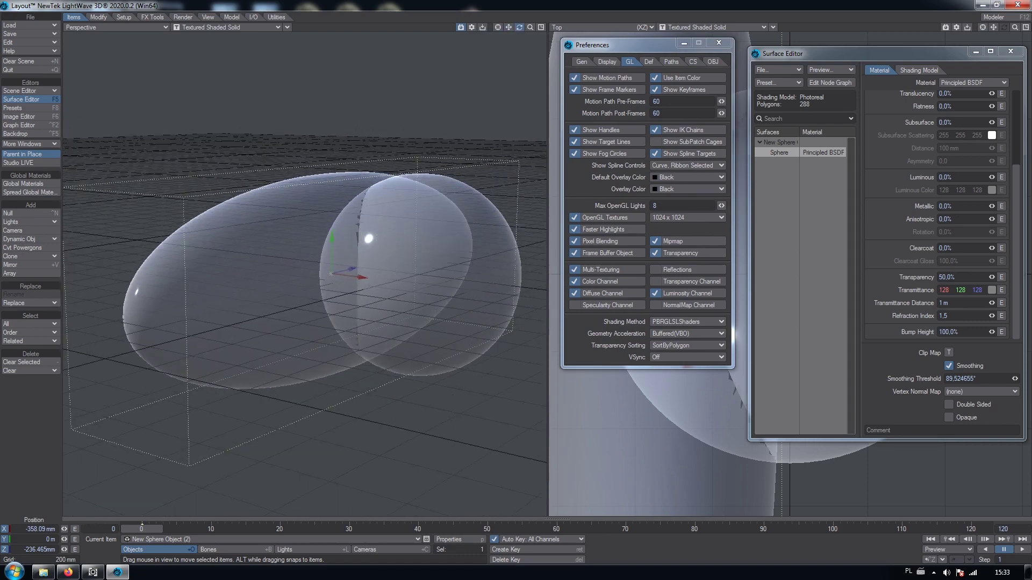
Step: Switch transparency sorting to SortByObject and move the stretched clone to about Z 37 mm to compare the overlap
{"action": "left_click", "coordinate": [694, 345]}
{"action": "left_click", "coordinate": [696, 340]}
{"action": "mouse_move", "coordinate": [523, 29]}
{"action": "left_mouse_down"}
{"action": "mouse_move", "coordinate": [540, 33]}
{"action": "mouse_move", "coordinate": [519, 29]}
{"action": "mouse_move", "coordinate": [527, 39]}
{"action": "mouse_move", "coordinate": [522, 30]}
{"action": "left_mouse_up"}
{"action": "mouse_move", "coordinate": [342, 268]}
{"action": "left_mouse_down"}
{"action": "mouse_move", "coordinate": [314, 277]}
{"action": "mouse_move", "coordinate": [365, 247]}
{"action": "mouse_move", "coordinate": [350, 254]}
{"action": "mouse_move", "coordinate": [350, 244]}
{"action": "mouse_move", "coordinate": [358, 248]}
{"action": "mouse_move", "coordinate": [348, 247]}
{"action": "mouse_move", "coordinate": [345, 272]}
{"action": "left_mouse_up"}
Step: Set transparency sorting back to SortByPolygon and move the stretched clone to about Z -95 mm
{"action": "left_click", "coordinate": [698, 345]}
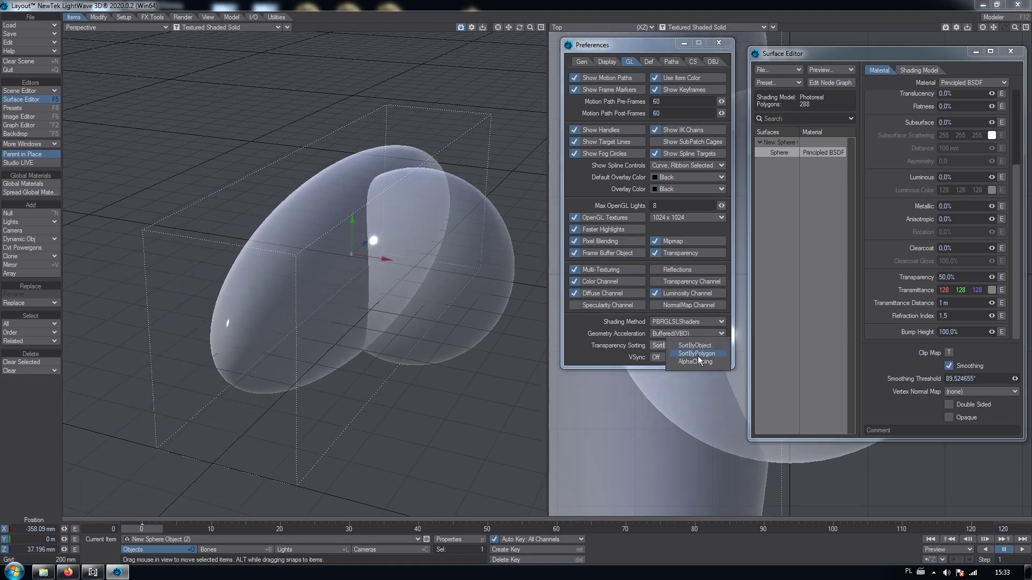
{"action": "left_click", "coordinate": [693, 356]}
{"action": "mouse_move", "coordinate": [372, 250]}
{"action": "left_mouse_down"}
{"action": "mouse_move", "coordinate": [301, 290]}
{"action": "mouse_move", "coordinate": [421, 198]}
{"action": "mouse_move", "coordinate": [259, 327]}
{"action": "mouse_move", "coordinate": [362, 250]}
{"action": "left_mouse_up"}
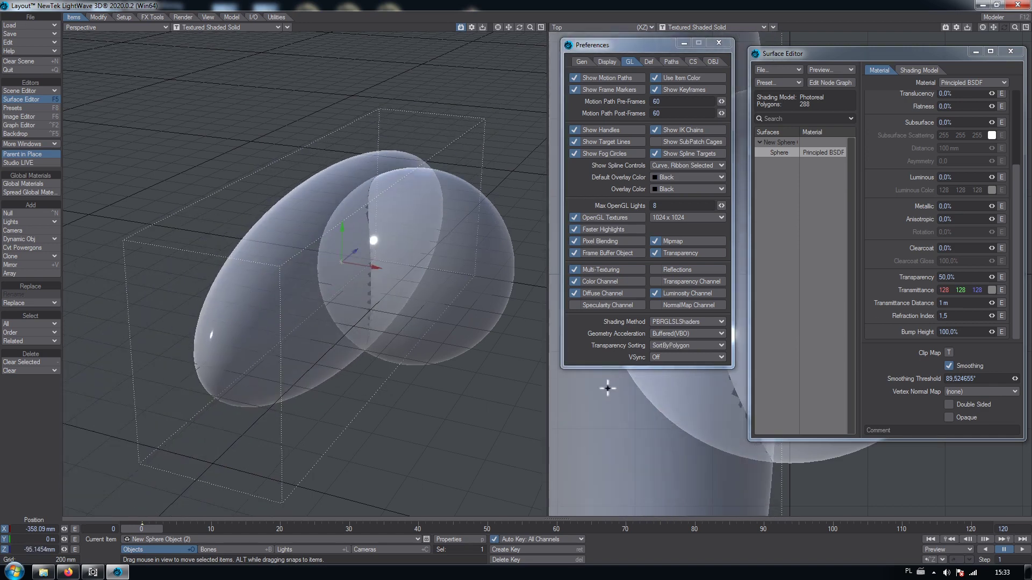
Step: Return transparency sorting to SortByObject and move the stretched clone to about Z 62 mm
{"action": "left_click", "coordinate": [655, 346]}
{"action": "left_click", "coordinate": [652, 345]}
{"action": "left_click_drag", "start_coordinate": [365, 249], "coordinate": [358, 305]}
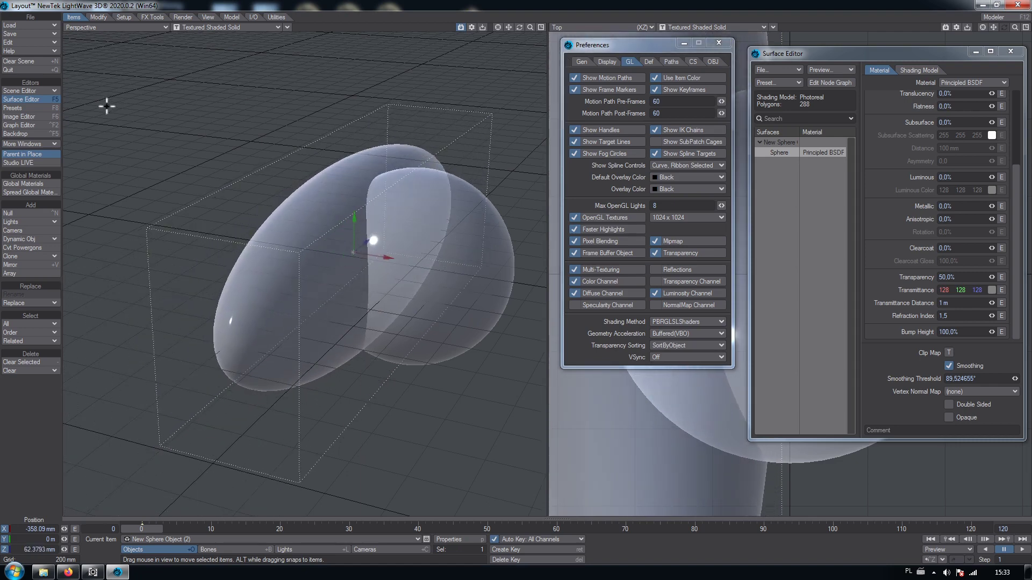
Step: Clear the scene without saving and create a 500 mm radius globe sphere with 240 sides and 120 segments
{"action": "left_click", "coordinate": [37, 64]}
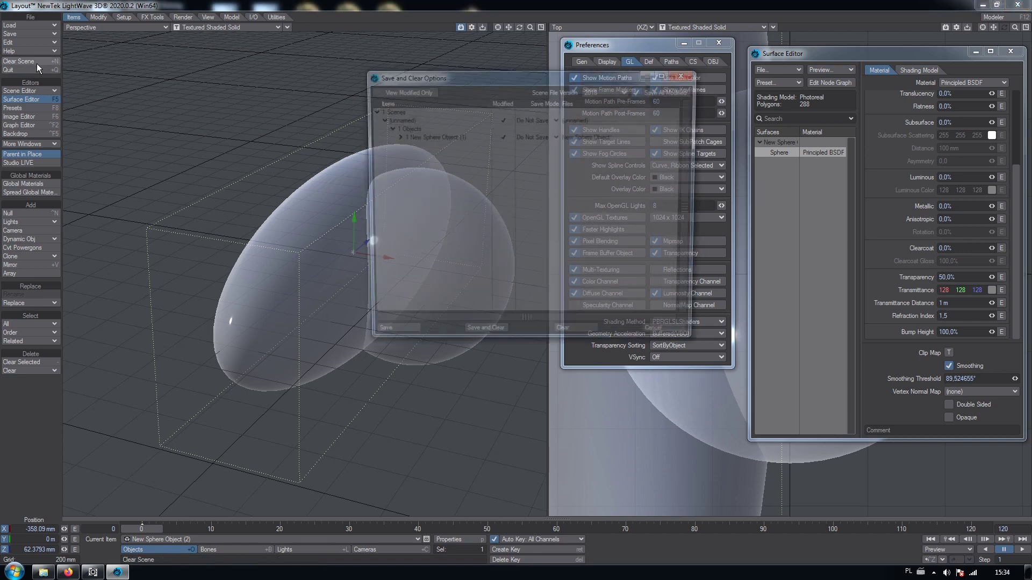
{"action": "left_click", "coordinate": [563, 337]}
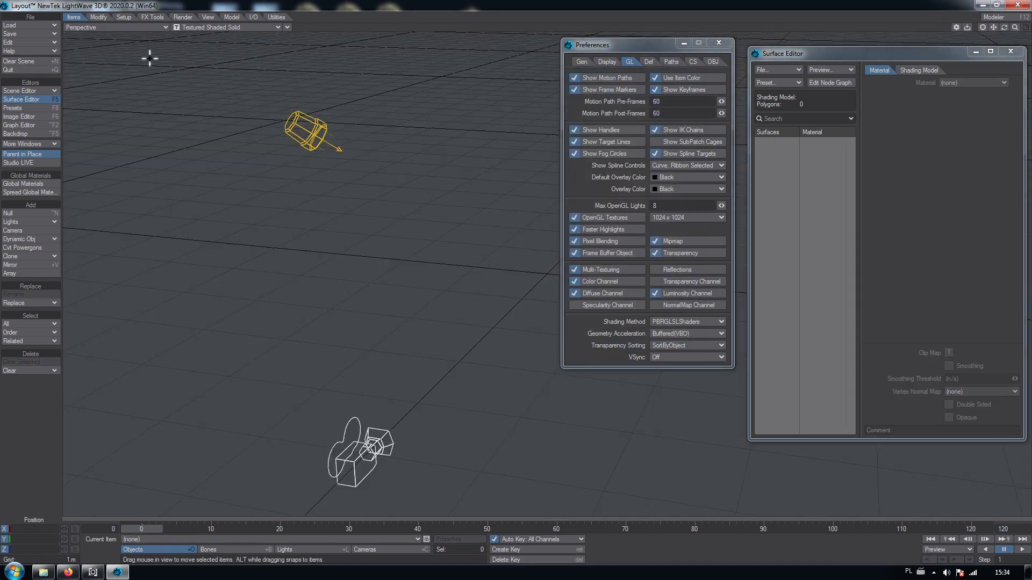
{"action": "left_click", "coordinate": [228, 18]}
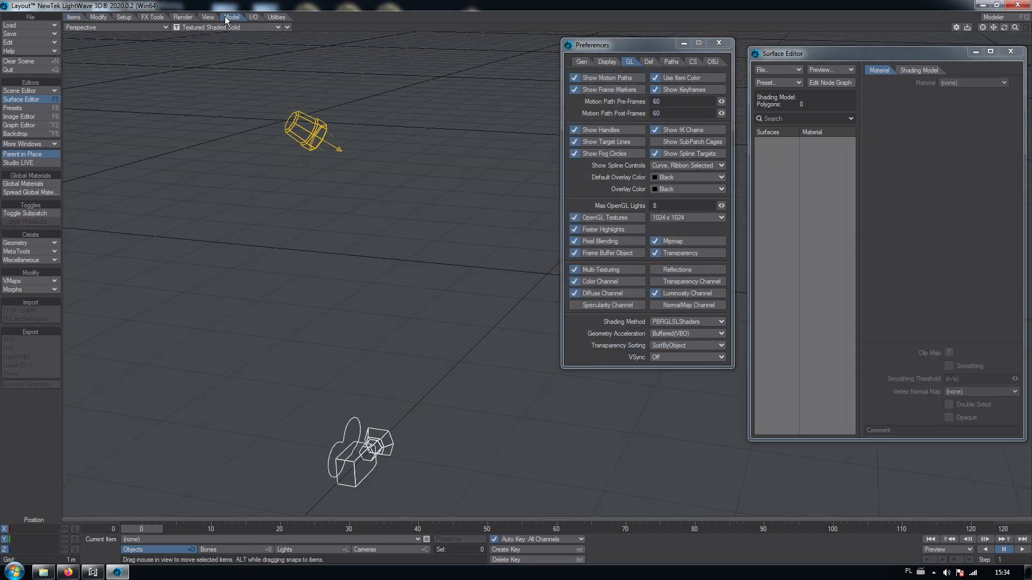
{"action": "left_click", "coordinate": [38, 241]}
{"action": "left_click", "coordinate": [38, 242]}
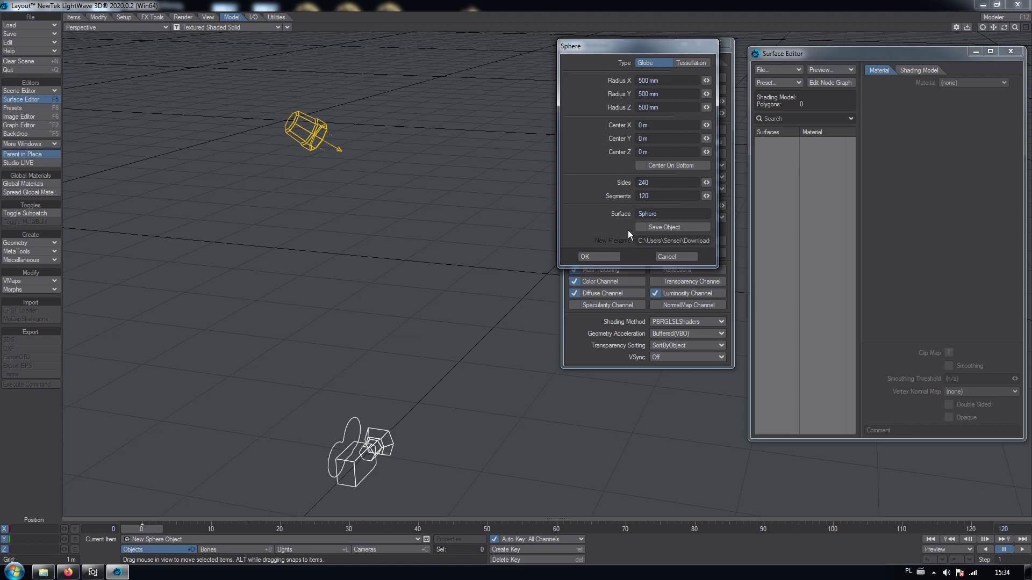
{"action": "left_click", "coordinate": [602, 257]}
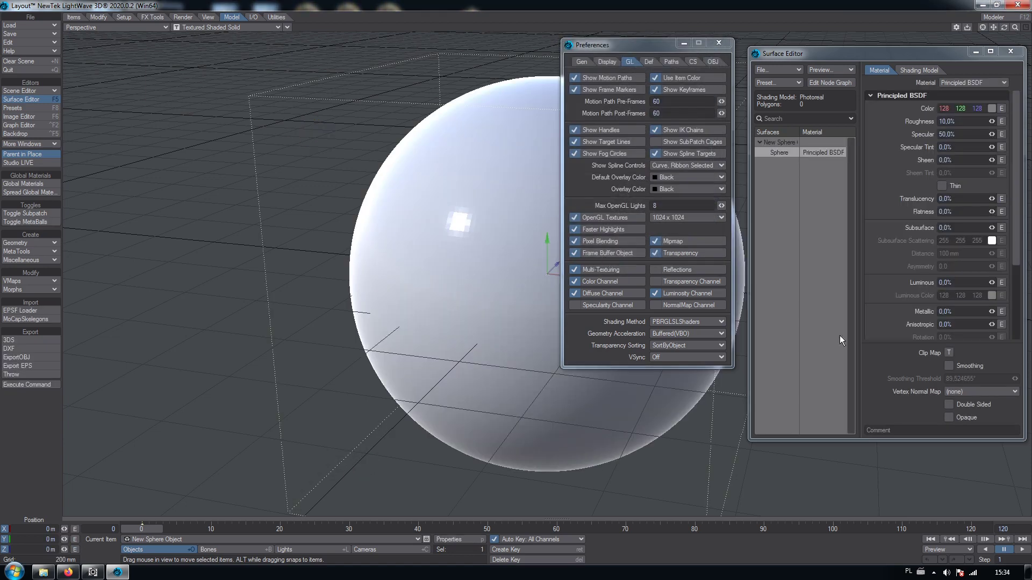
Step: Make the new sphere a smoothed subpatch object and show its object properties in place of the Surface Editor
{"action": "left_click", "coordinate": [957, 365]}
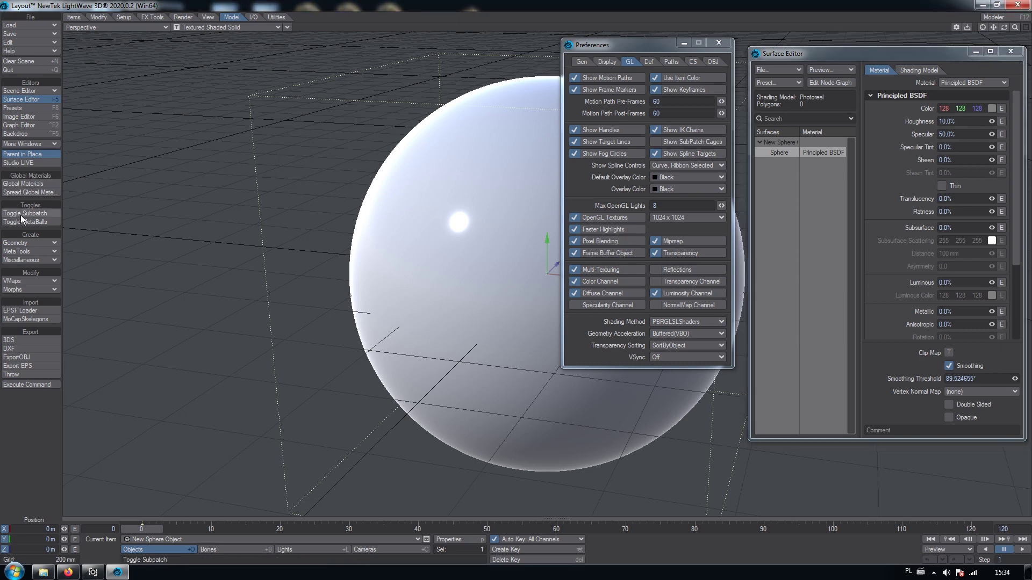
{"action": "left_click", "coordinate": [448, 539]}
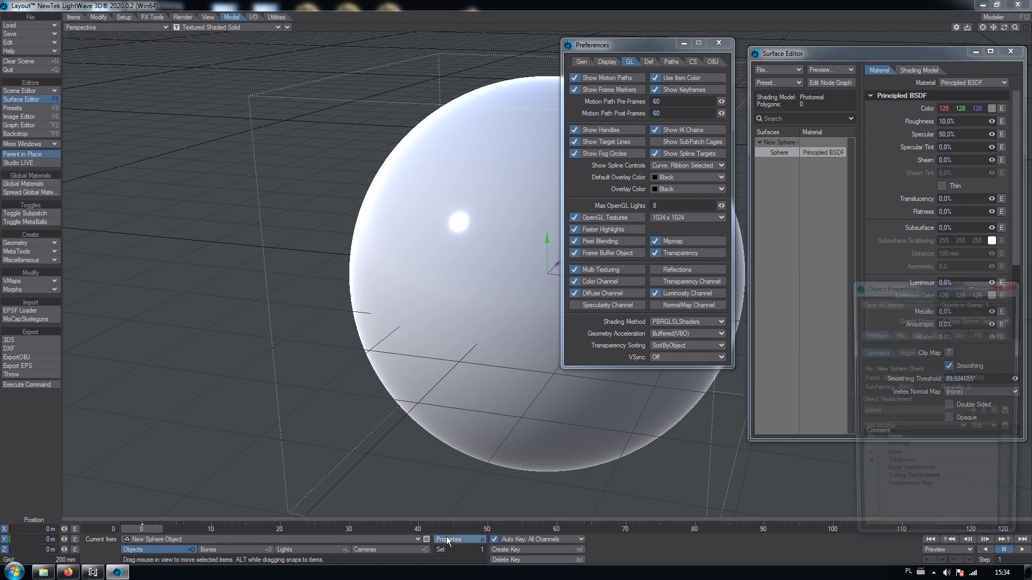
{"action": "left_click", "coordinate": [1010, 51]}
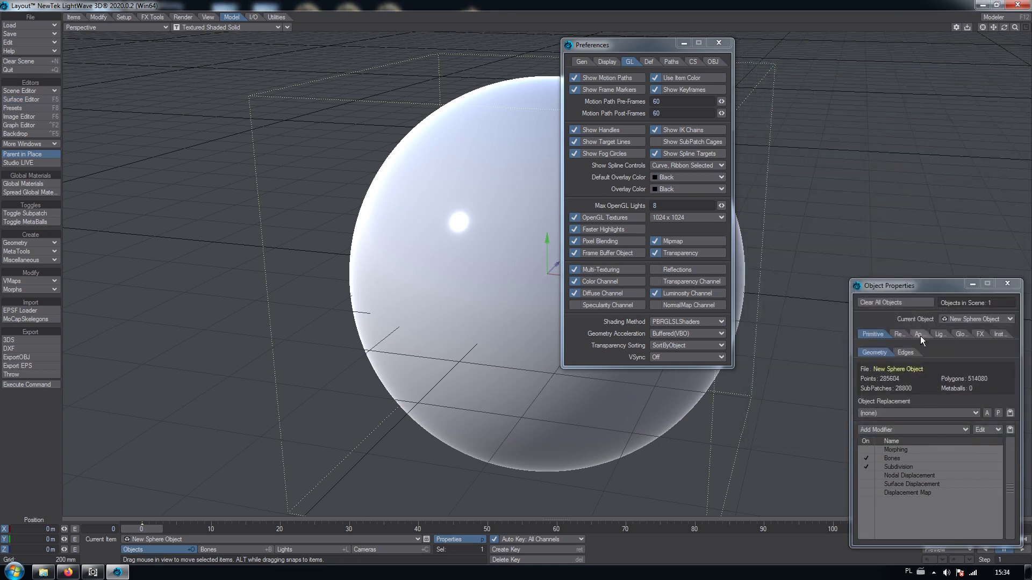
{"action": "left_click_drag", "start_coordinate": [926, 289], "coordinate": [925, 48]}
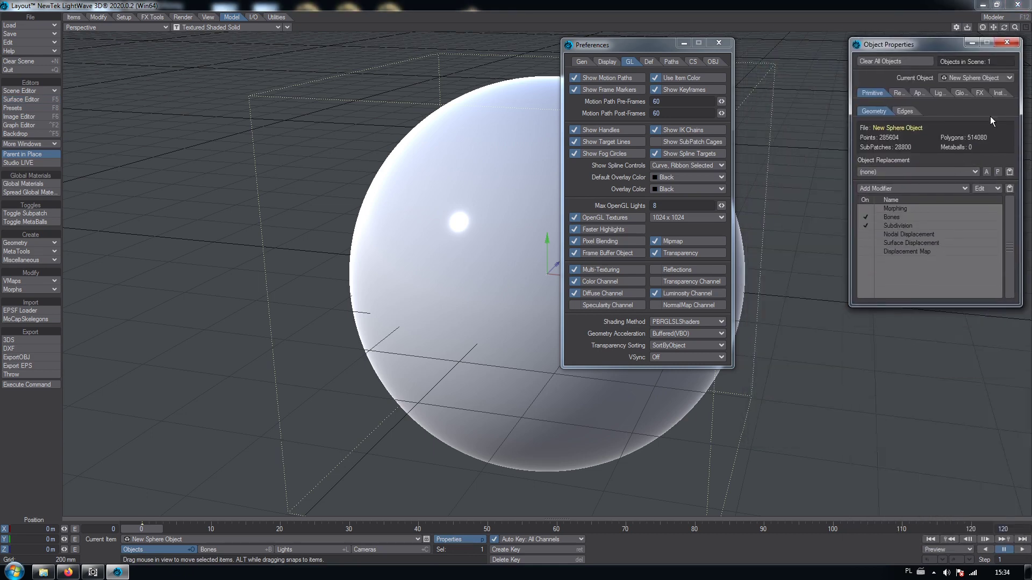
Step: Switch to the two-viewport layout with Perspective and Top views, and clone the dense sphere once
{"action": "key", "text": "F3"}
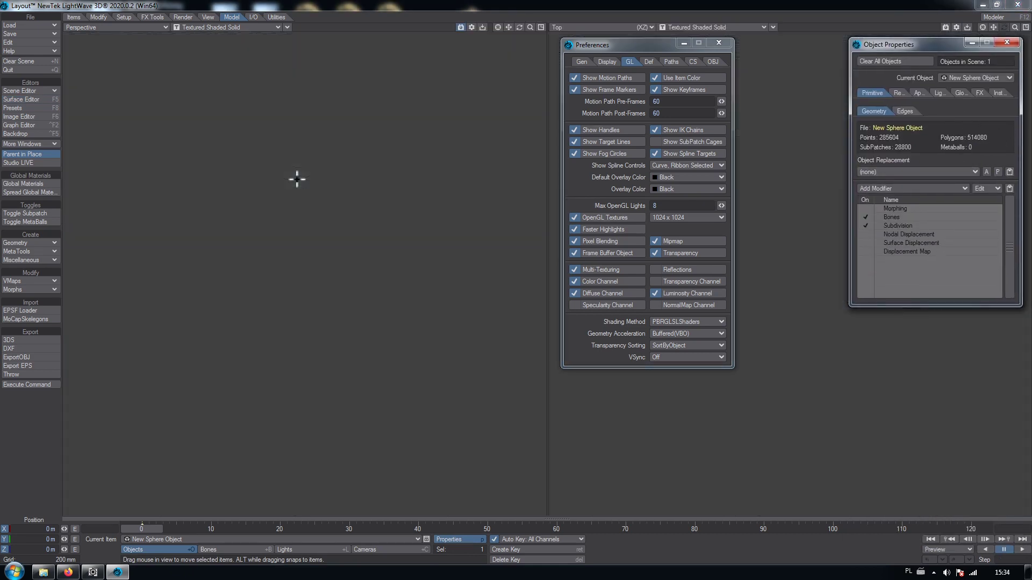
{"action": "left_click_drag", "start_coordinate": [530, 27], "coordinate": [502, 27]}
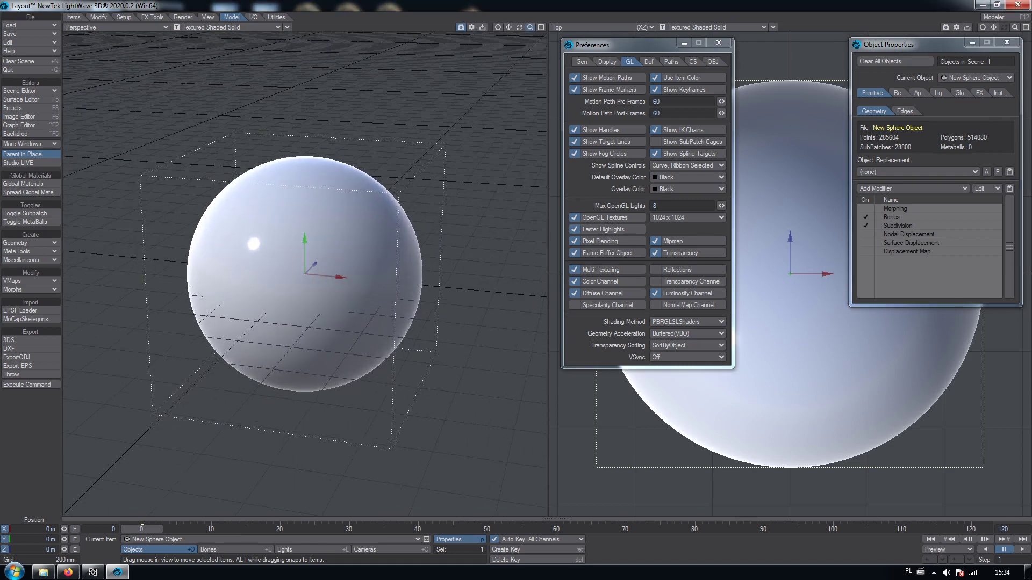
{"action": "left_click", "coordinate": [79, 17]}
{"action": "left_click", "coordinate": [23, 256]}
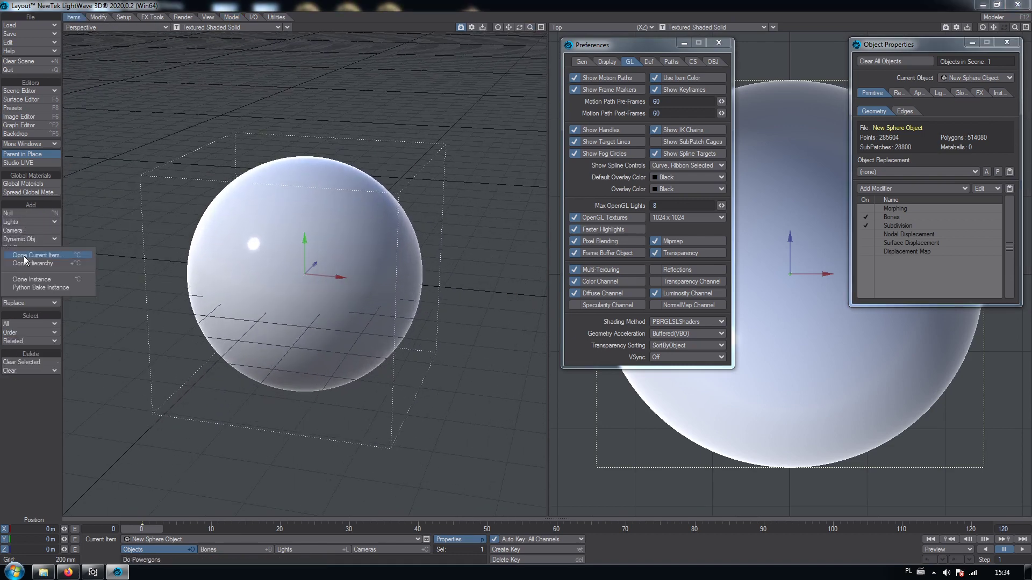
{"action": "left_click", "coordinate": [24, 255]}
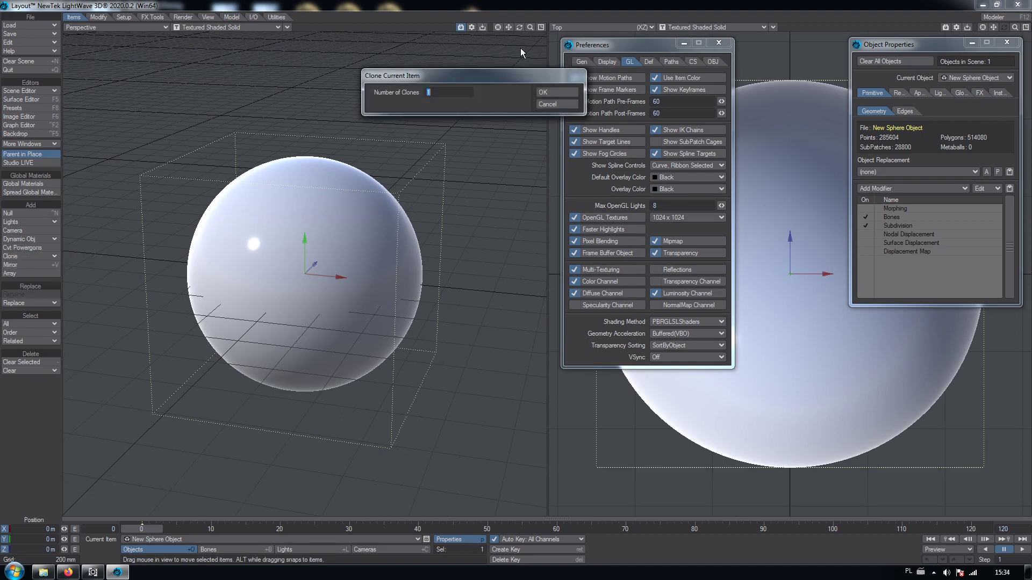
{"action": "left_click", "coordinate": [545, 91]}
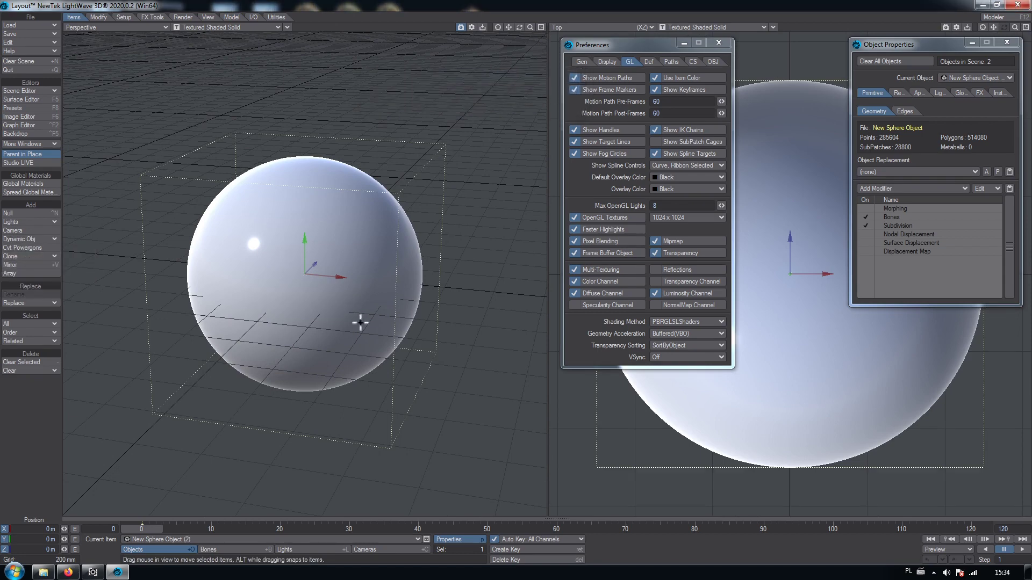
Step: Move the clone to about X -283 mm, Z -430 mm and the original sphere to about X 299 mm, Z 126 mm
{"action": "left_click_drag", "start_coordinate": [244, 355], "coordinate": [244, 352]}
{"action": "left_click_drag", "start_coordinate": [520, 27], "coordinate": [465, 31]}
{"action": "left_click_drag", "start_coordinate": [134, 339], "coordinate": [135, 395]}
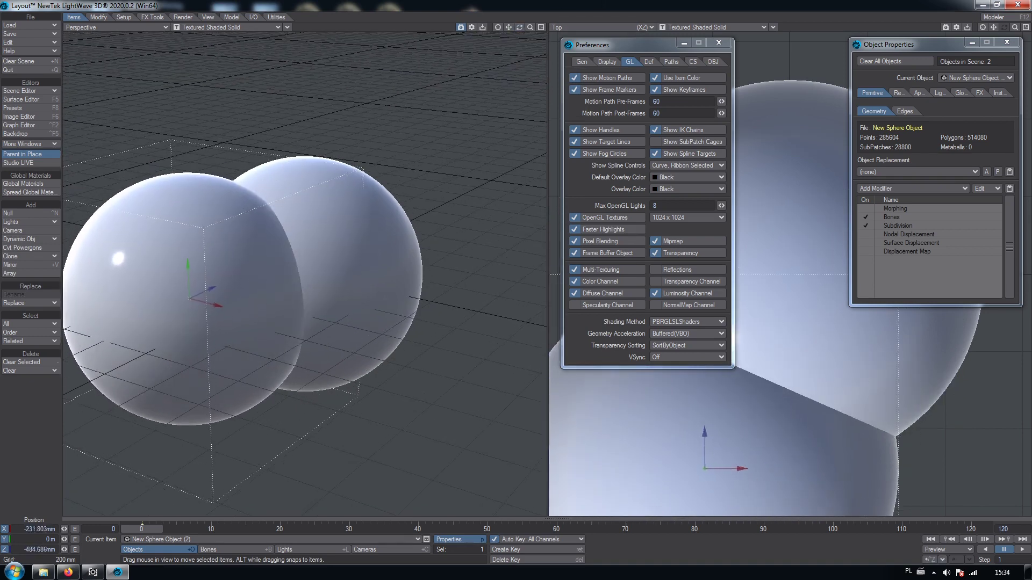
{"action": "left_click_drag", "start_coordinate": [389, 393], "coordinate": [365, 366]}
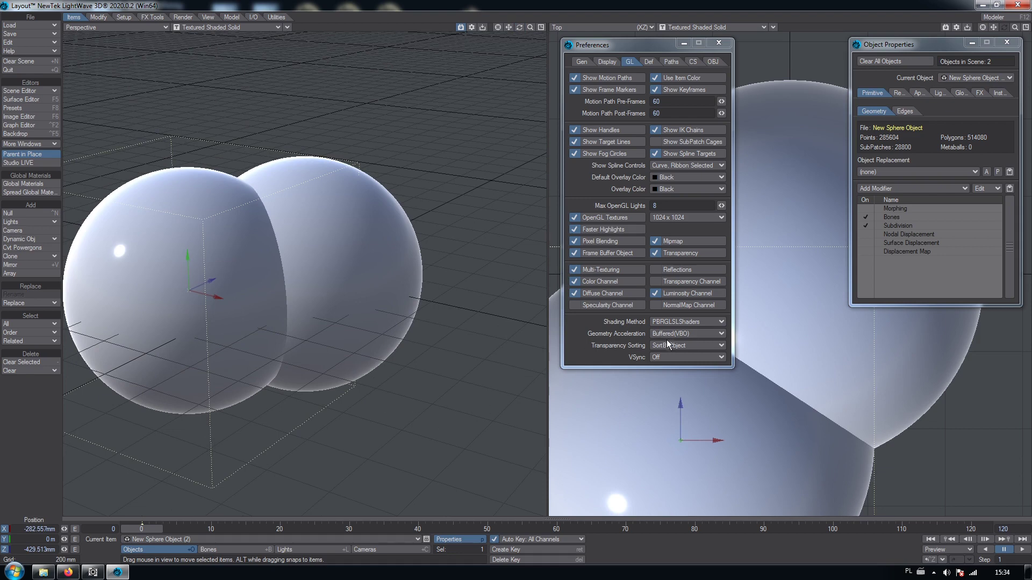
{"action": "left_click", "coordinate": [320, 294]}
{"action": "left_click_drag", "start_coordinate": [299, 376], "coordinate": [360, 378]}
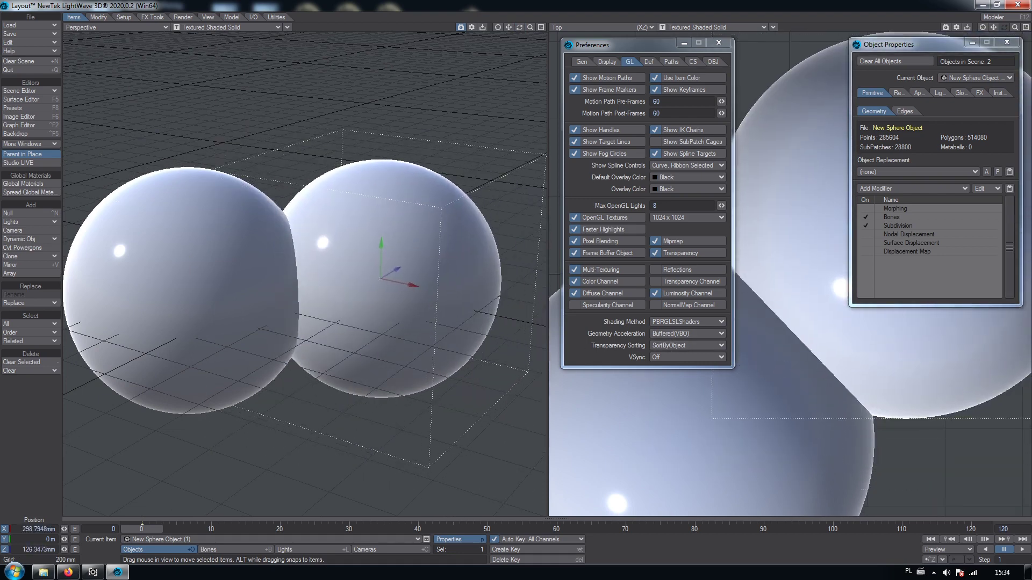
Step: Set the sphere surface's Transparency to 50% in the Surface Editor and close the editor
{"action": "left_click", "coordinate": [23, 100]}
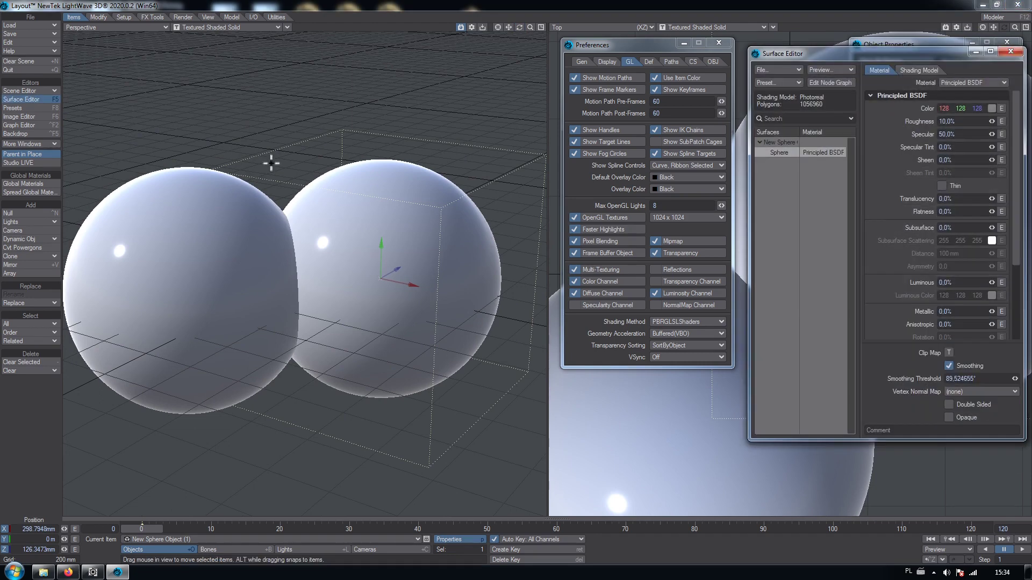
{"action": "scroll", "coordinate": [1014, 307], "scroll_direction": "down", "scroll_amount": 5}
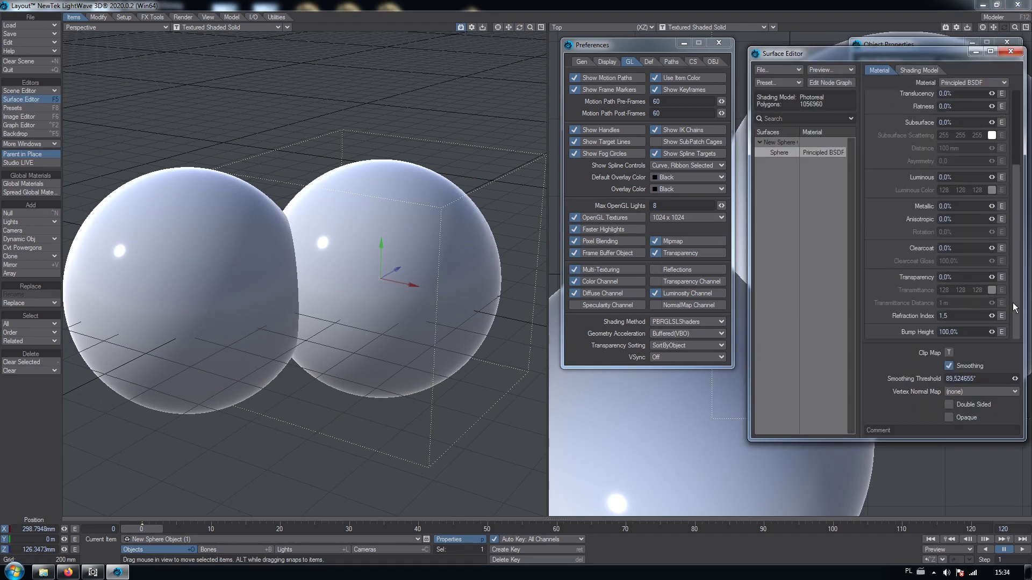
{"action": "type", "text": "50"}
{"action": "key", "text": "Return"}
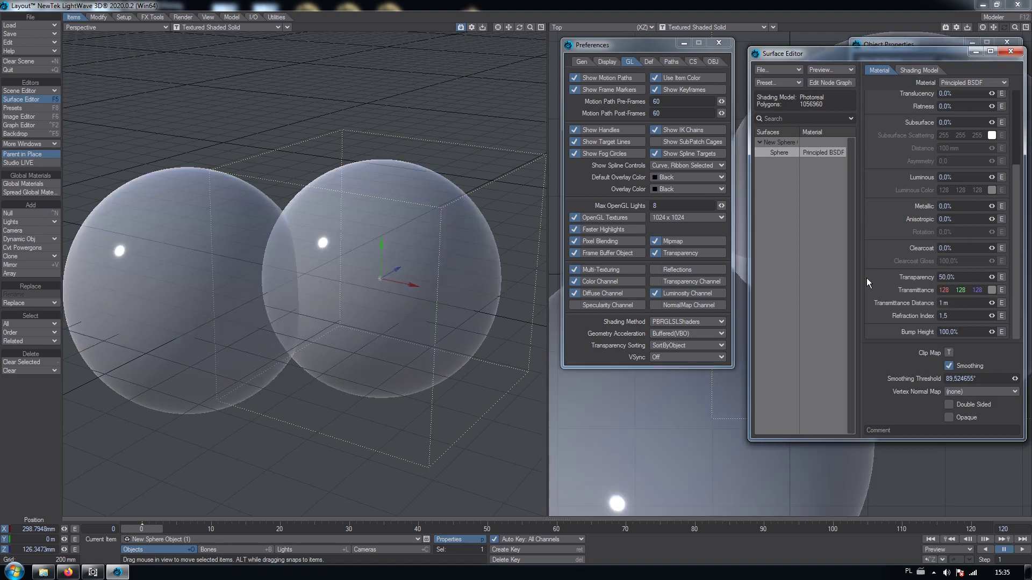
{"action": "left_click", "coordinate": [1010, 51]}
Step: Move the original sphere to about X 110 mm, Z -63 mm so it overlaps the clone, and set Transparency Sorting to SortByPolygon
{"action": "left_click_drag", "start_coordinate": [380, 278], "coordinate": [324, 268]}
{"action": "left_click_drag", "start_coordinate": [597, 383], "coordinate": [633, 431]}
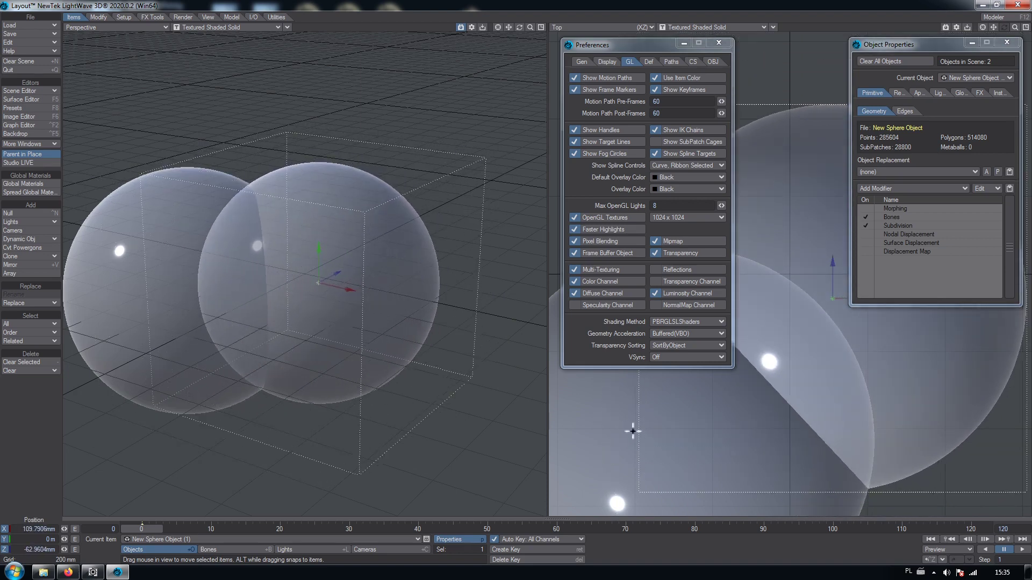
{"action": "left_click", "coordinate": [693, 345]}
{"action": "left_click", "coordinate": [692, 351]}
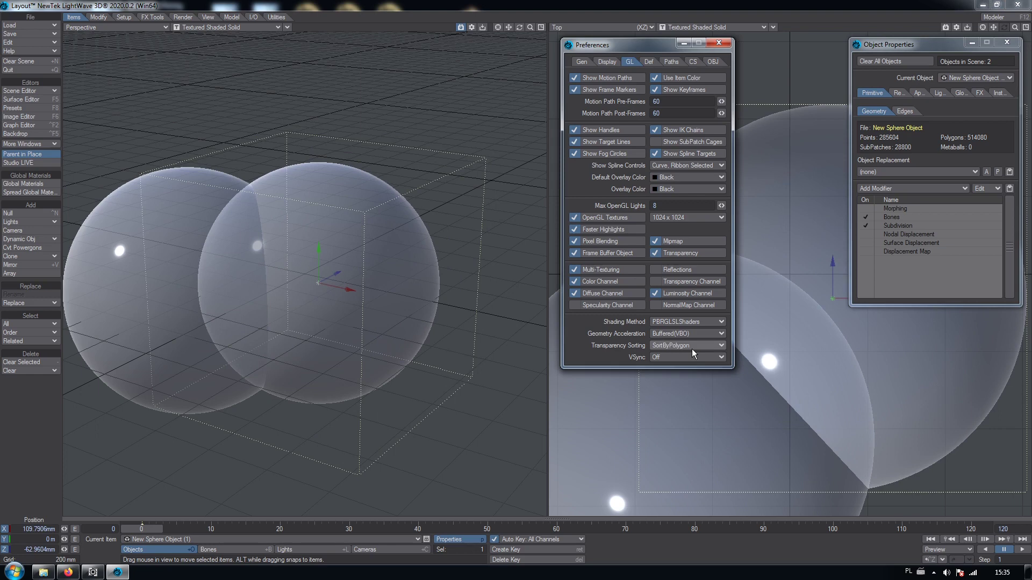
Step: Open Windows Task Manager beside the Perspective view and check the CPU load while polygon sorting is active
{"action": "right_click", "coordinate": [630, 569]}
{"action": "left_click", "coordinate": [666, 539]}
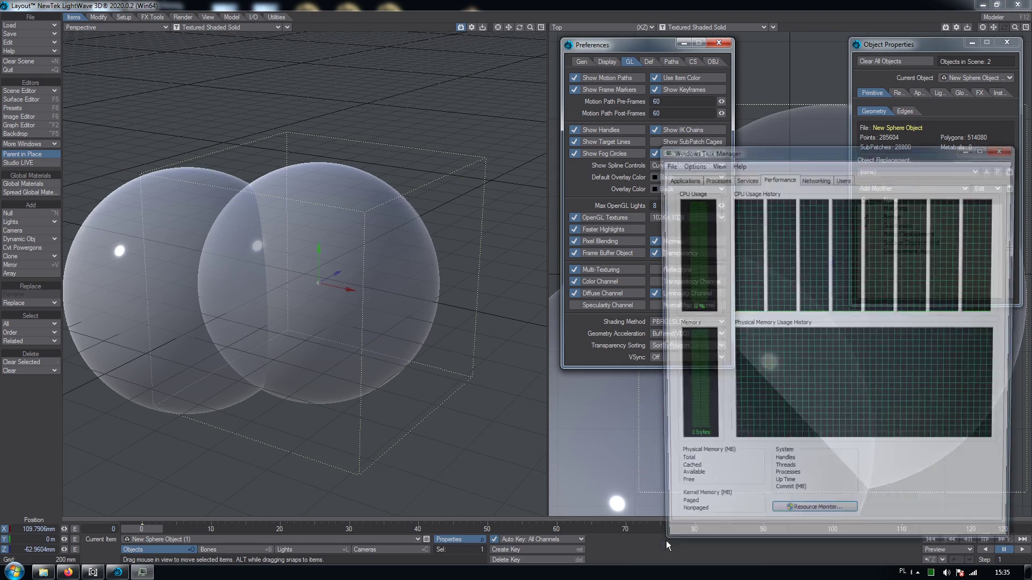
{"action": "left_click_drag", "start_coordinate": [688, 151], "coordinate": [738, 193]}
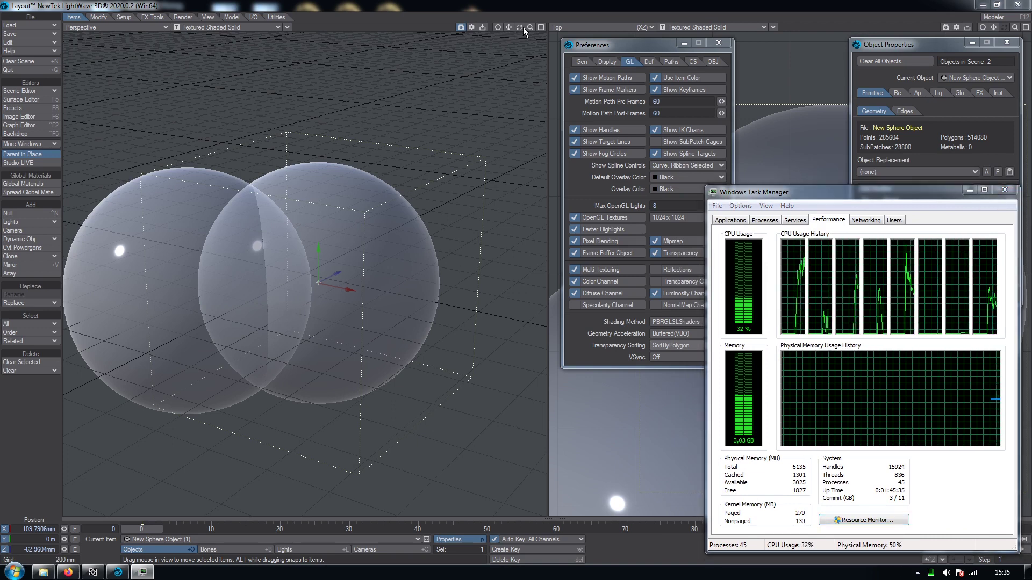
{"action": "left_click", "coordinate": [293, 295]}
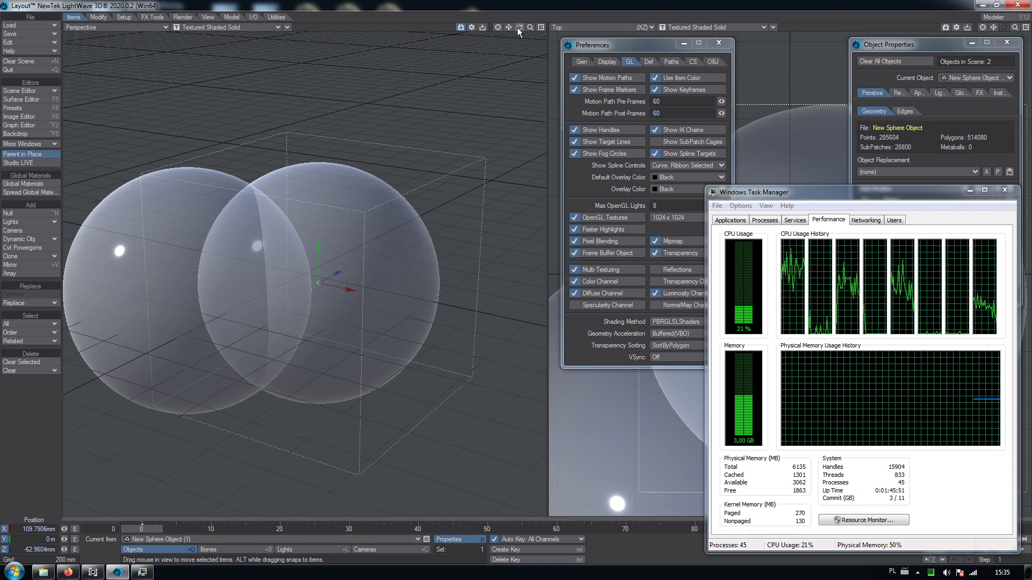
Step: Open the scene's object list, dismiss the Windows activation notification and place the list below the Preferences window
{"action": "left_click", "coordinate": [427, 539]}
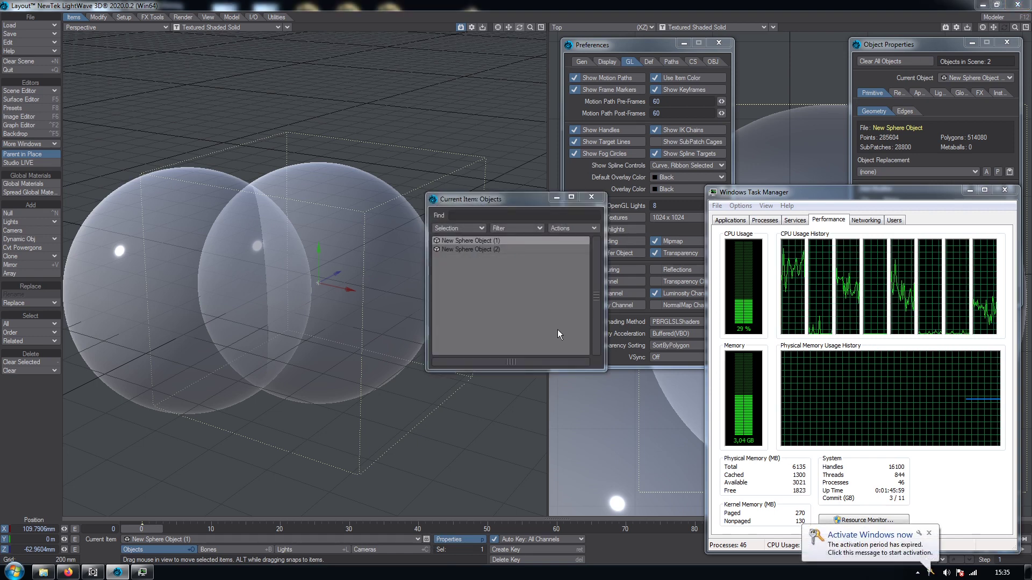
{"action": "left_click", "coordinate": [929, 534]}
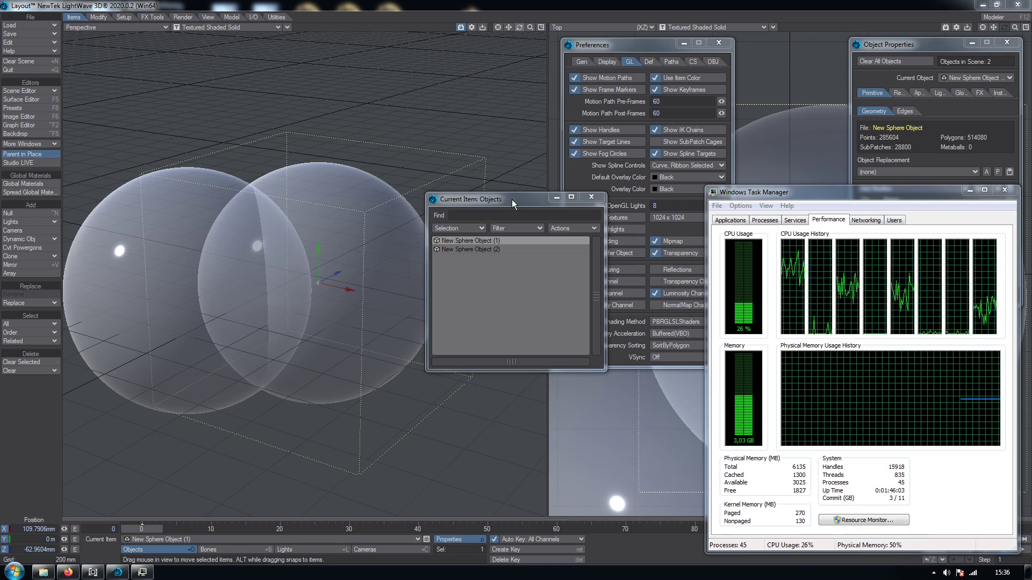
{"action": "left_click_drag", "start_coordinate": [512, 199], "coordinate": [568, 367]}
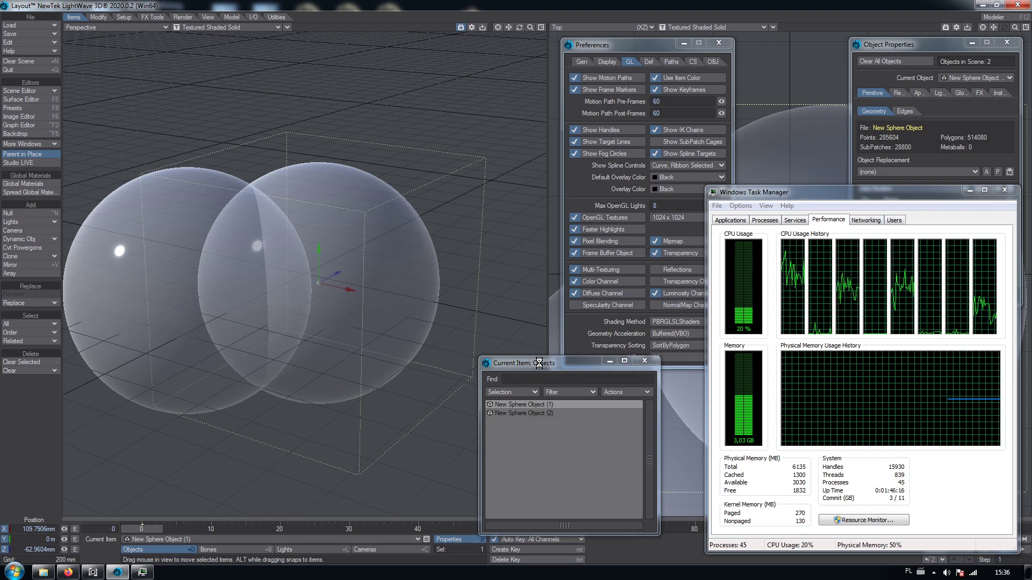
{"action": "left_click_drag", "start_coordinate": [513, 362], "coordinate": [539, 363]}
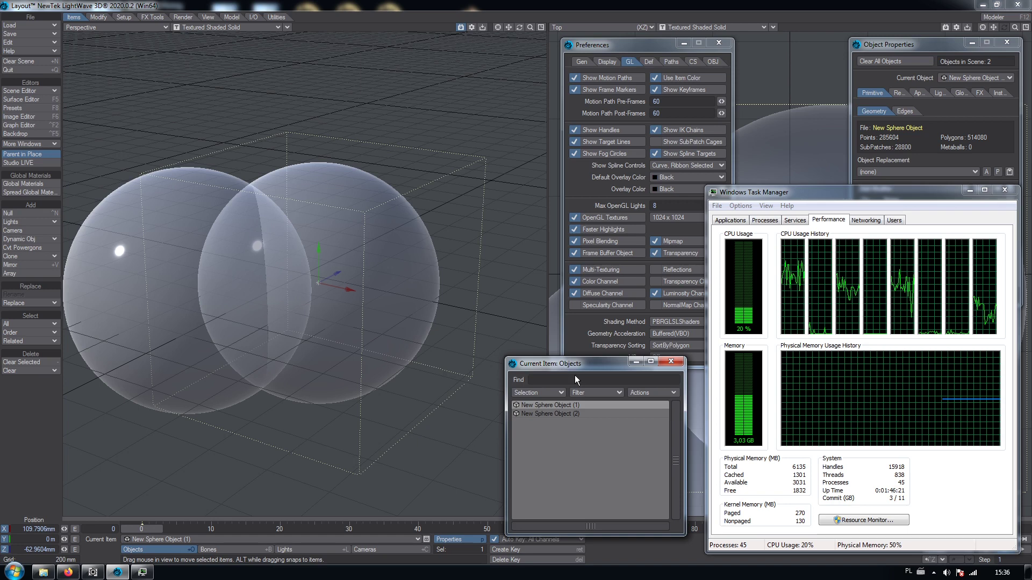
{"action": "left_click_drag", "start_coordinate": [570, 364], "coordinate": [570, 385]}
Step: Set Transparency Sorting back to SortByObject in the OpenGL preferences
{"action": "left_click", "coordinate": [568, 356]}
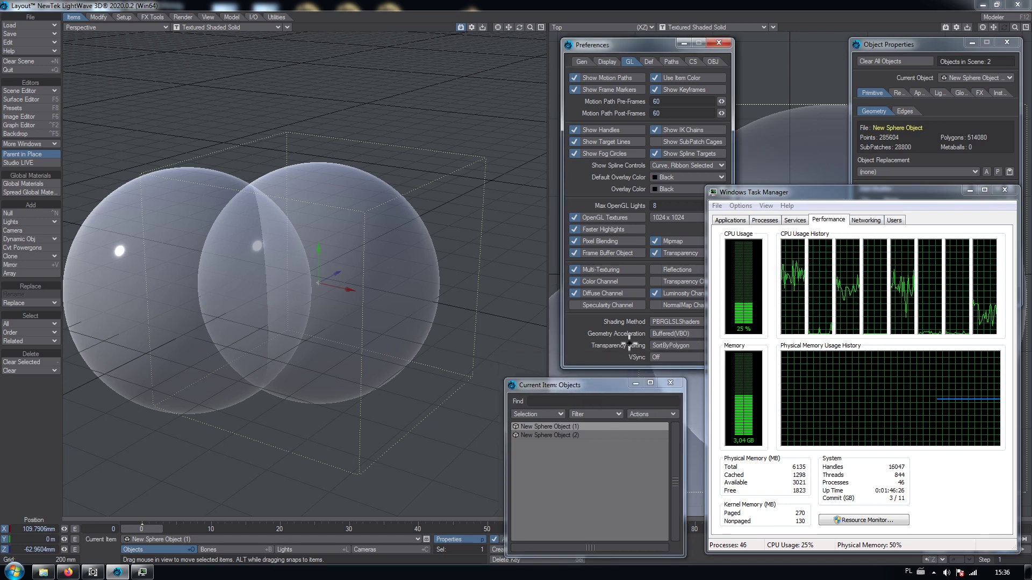
{"action": "left_click", "coordinate": [673, 343]}
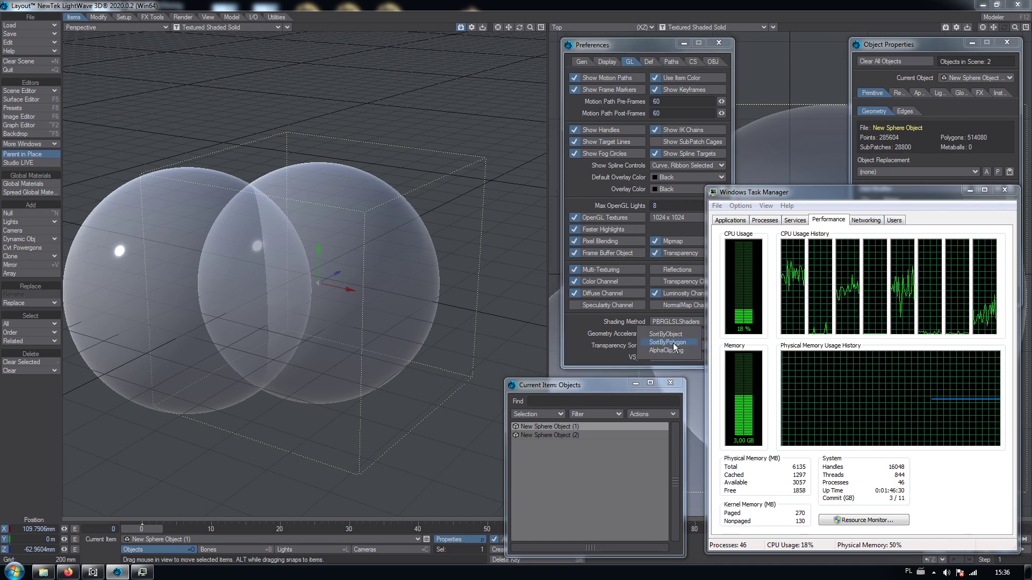
{"action": "left_click", "coordinate": [672, 333]}
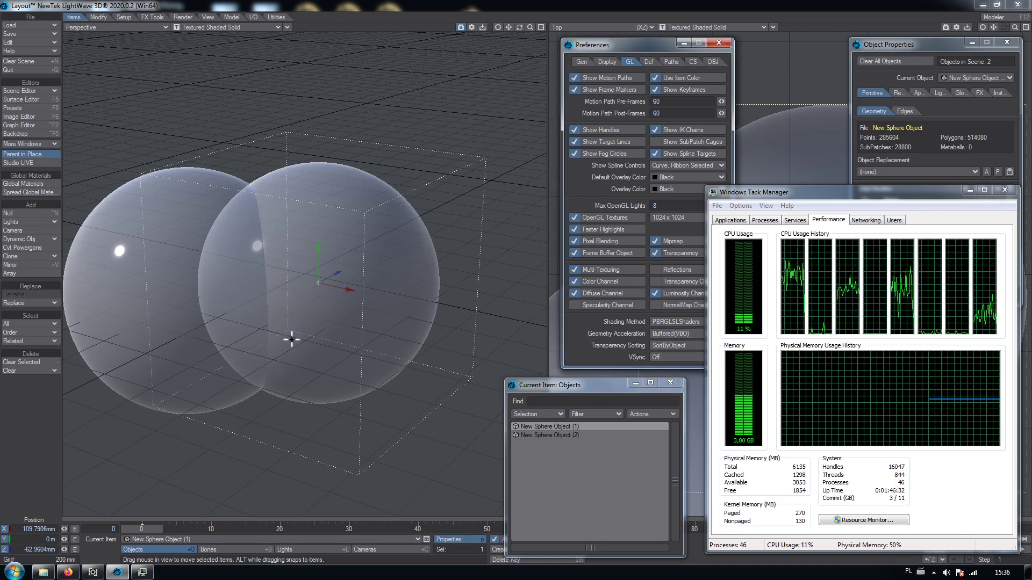
Step: Place New Sphere Object (1) at the origin by setting its X and Z positions to 0
{"action": "left_click_drag", "start_coordinate": [318, 283], "coordinate": [334, 317]}
{"action": "left_click_drag", "start_coordinate": [23, 529], "coordinate": [92, 524]}
{"action": "type", "text": "0"}
{"action": "key", "text": "Tab"}
{"action": "key", "text": "Tab"}
{"action": "type", "text": "0"}
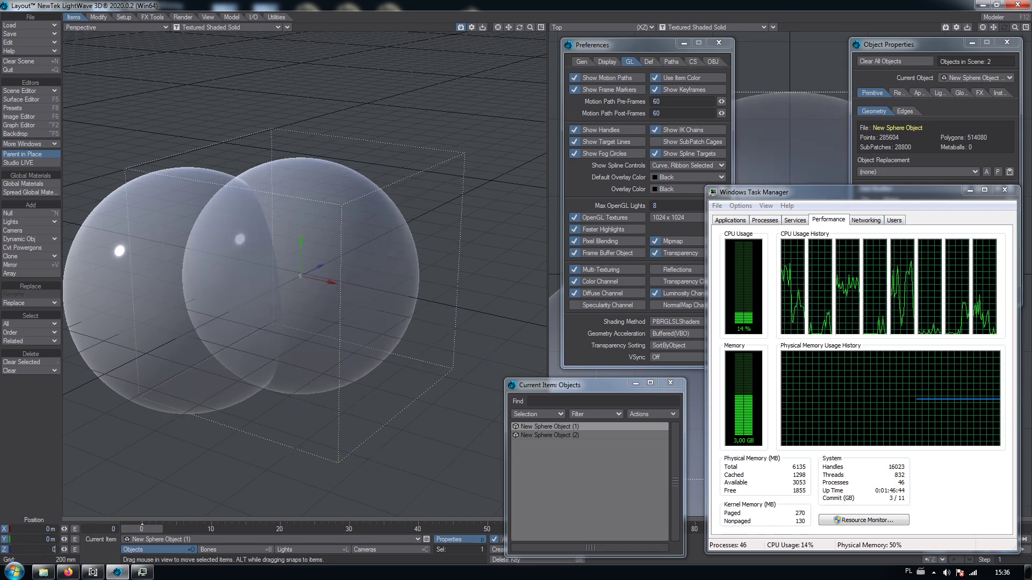
{"action": "key", "text": "Return"}
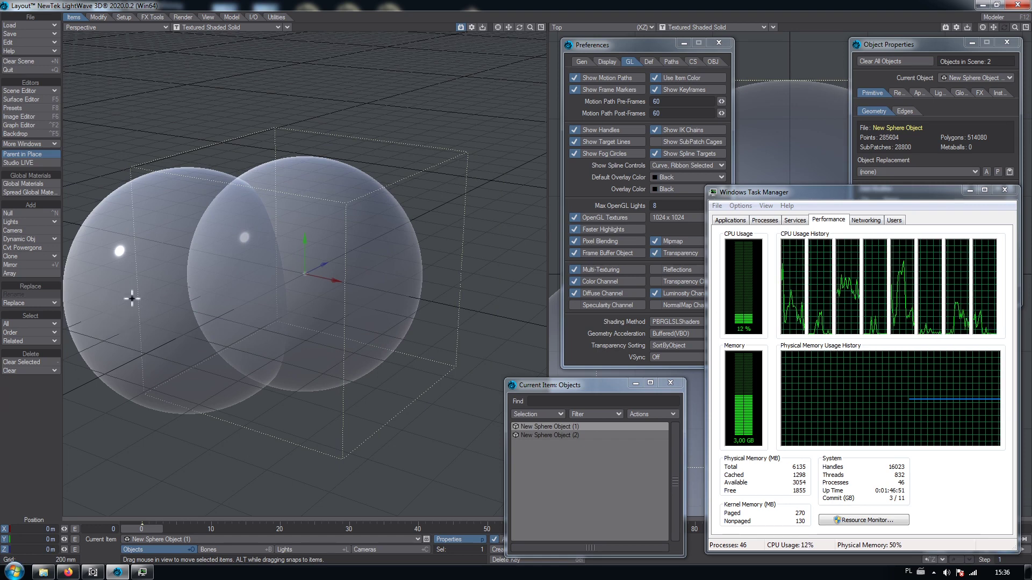
Step: Select New Sphere Object (2) and set its position to X -500 mm, Z -500 mm
{"action": "left_click", "coordinate": [576, 434]}
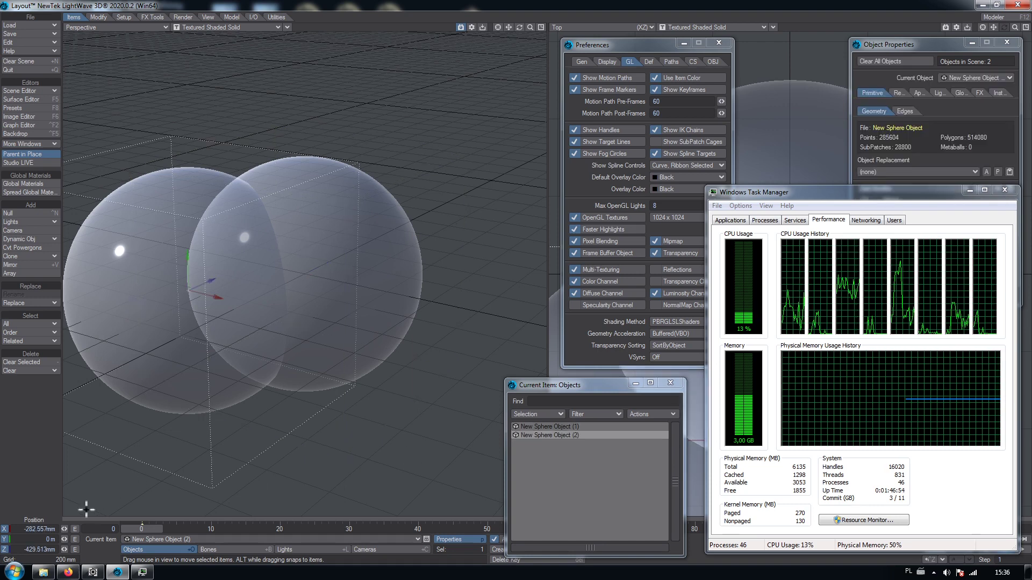
{"action": "left_click", "coordinate": [32, 529]}
{"action": "type", "text": "-5"}
{"action": "key", "text": "Tab"}
{"action": "key", "text": "Tab"}
{"action": "type", "text": "-.5"}
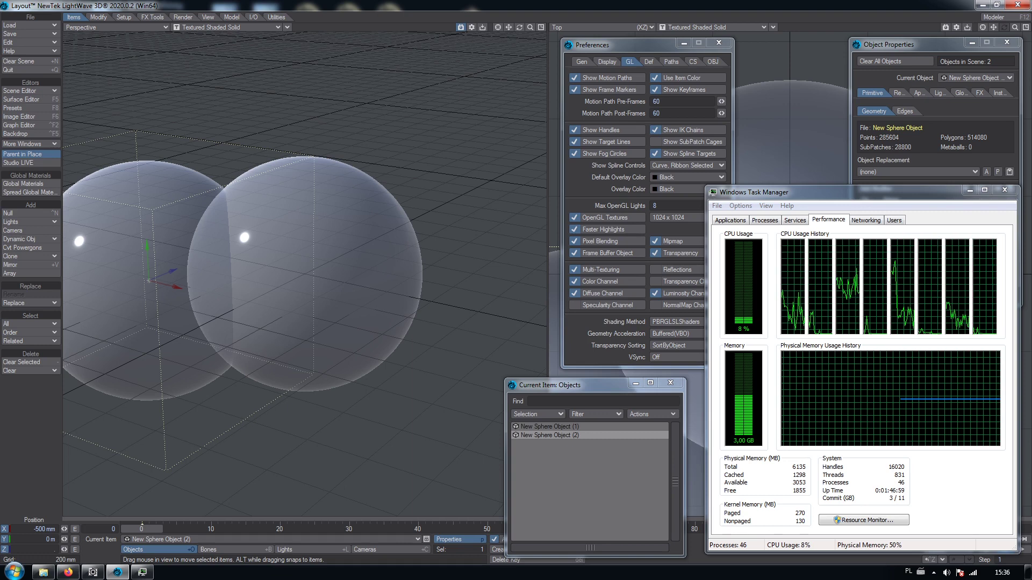
{"action": "key", "text": "Return"}
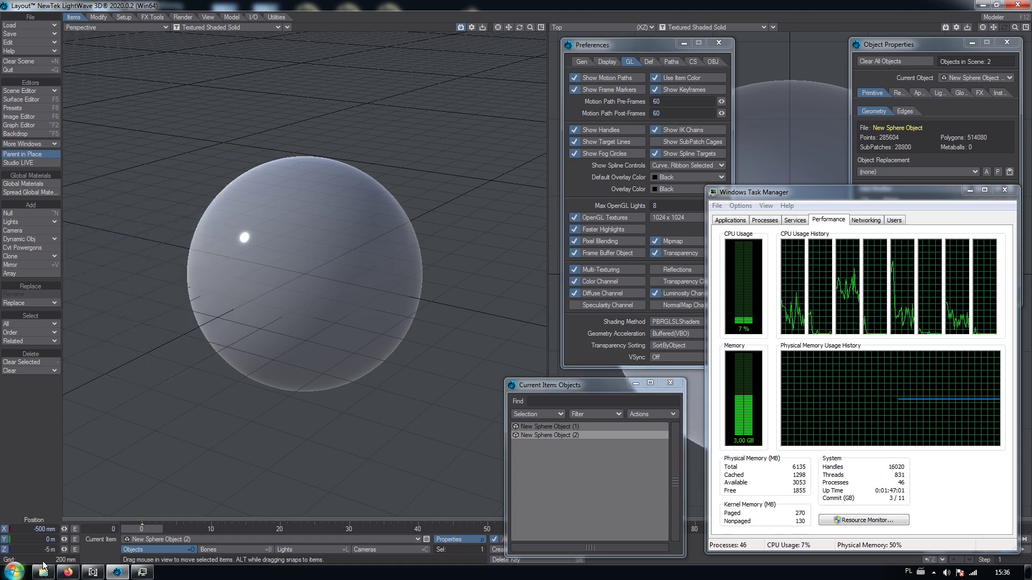
{"action": "mouse_move", "coordinate": [46, 570]}
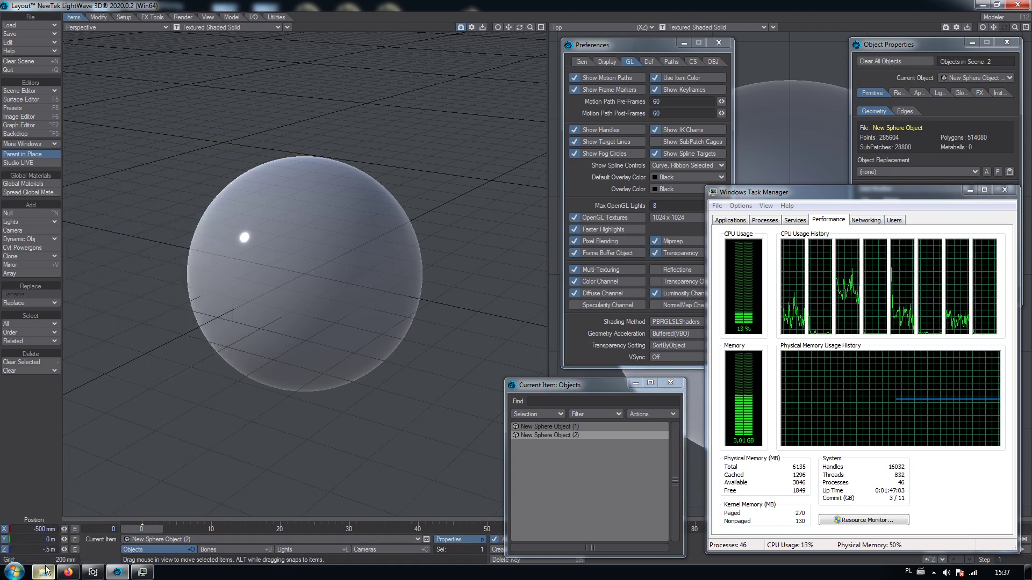
{"action": "key", "text": "Return"}
Step: Frame both spheres in the Perspective view and switch Transparency Sorting to SortByPolygon
{"action": "mouse_move", "coordinate": [511, 27]}
{"action": "left_mouse_down"}
{"action": "mouse_move", "coordinate": [583, 30]}
{"action": "mouse_move", "coordinate": [518, 25]}
{"action": "mouse_move", "coordinate": [510, 6]}
{"action": "mouse_move", "coordinate": [502, 35]}
{"action": "mouse_move", "coordinate": [484, 32]}
{"action": "mouse_move", "coordinate": [525, 33]}
{"action": "mouse_move", "coordinate": [504, 35]}
{"action": "mouse_move", "coordinate": [518, 27]}
{"action": "left_mouse_up"}
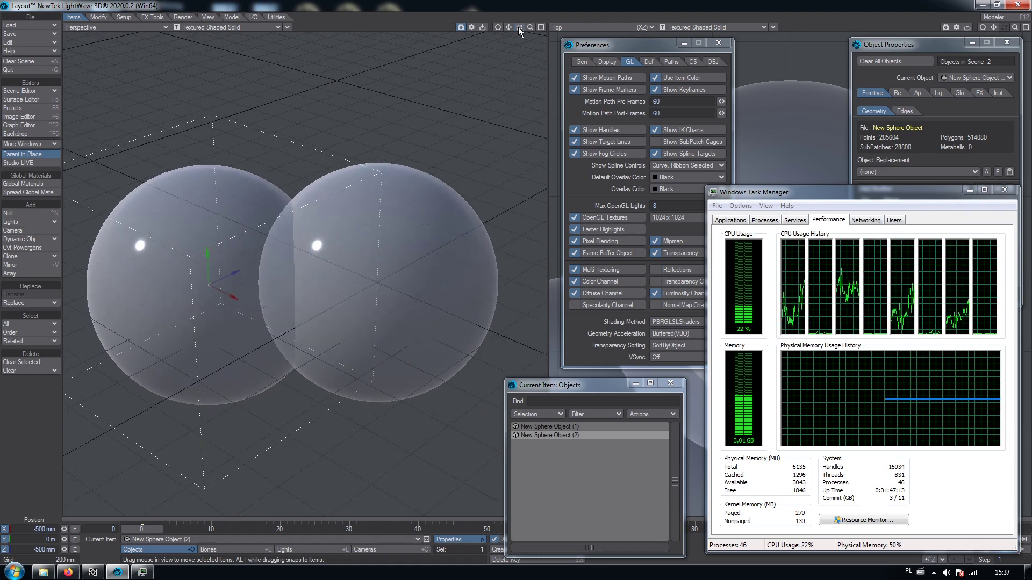
{"action": "left_click", "coordinate": [656, 346]}
{"action": "left_click", "coordinate": [656, 346]}
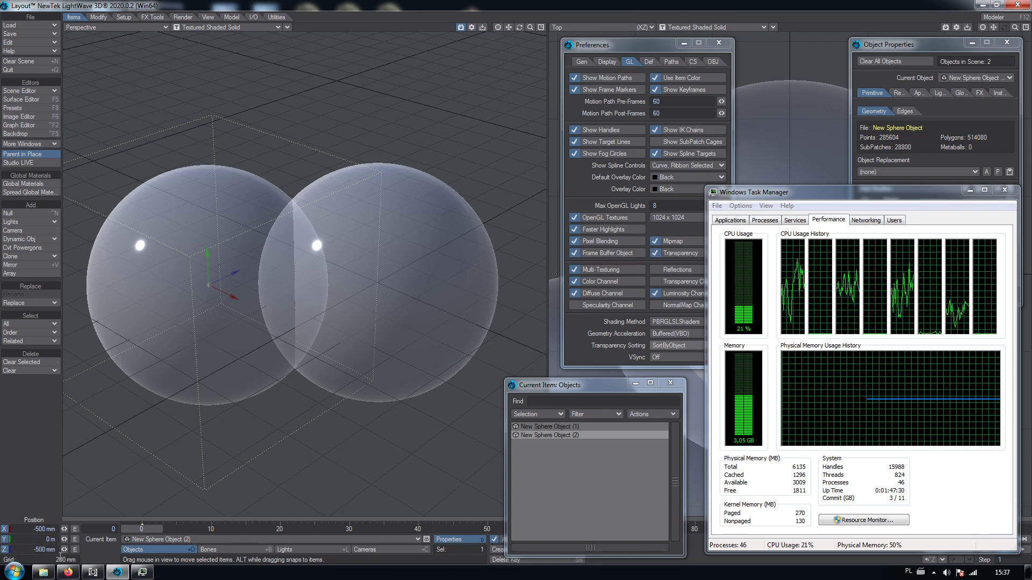
Step: With polygon sorting active, move the second sphere to Z 0 and on to Z 500 mm
{"action": "left_click", "coordinate": [28, 550]}
{"action": "type", "text": "0"}
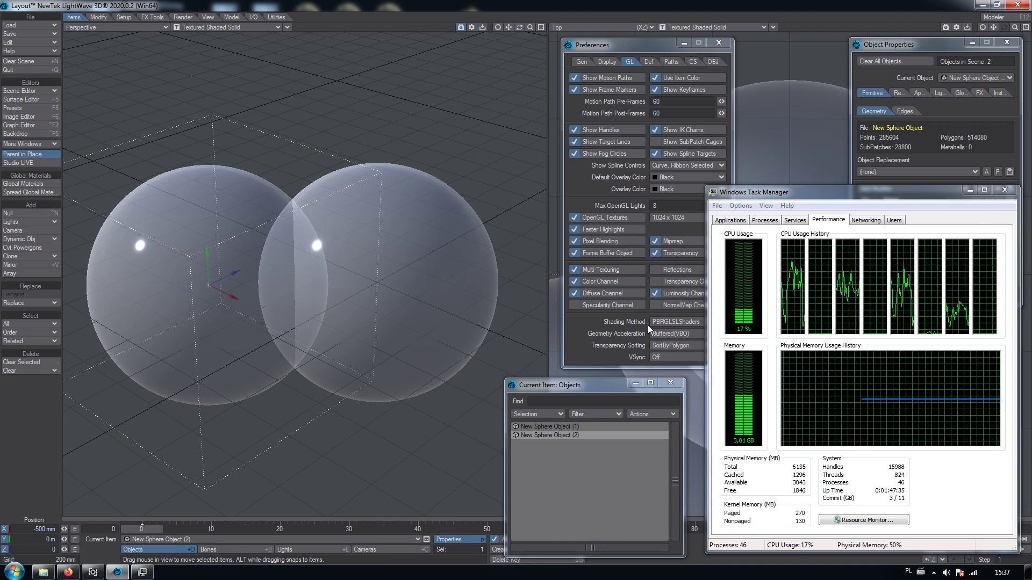
{"action": "key", "text": "Return"}
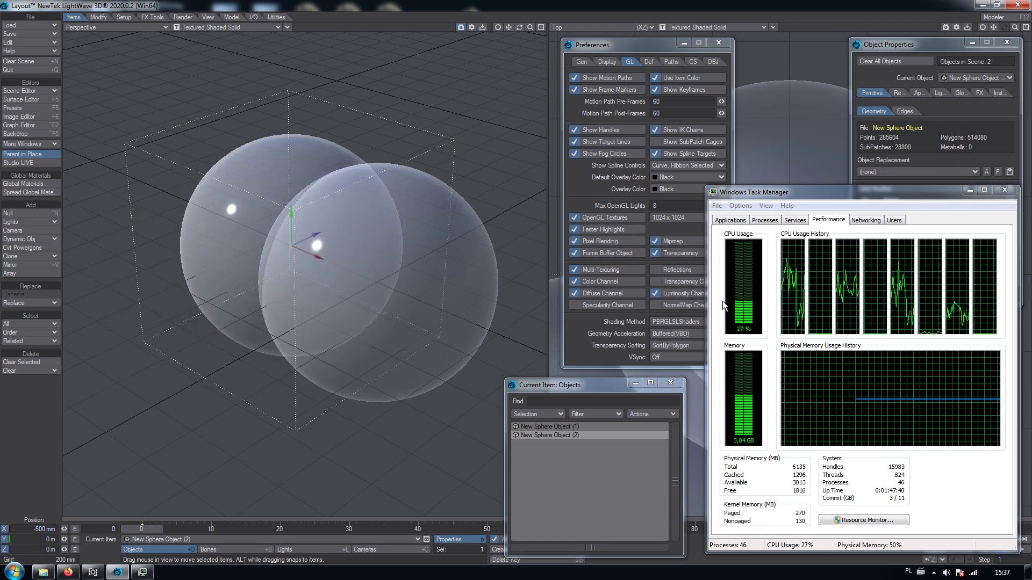
{"action": "left_click", "coordinate": [50, 550]}
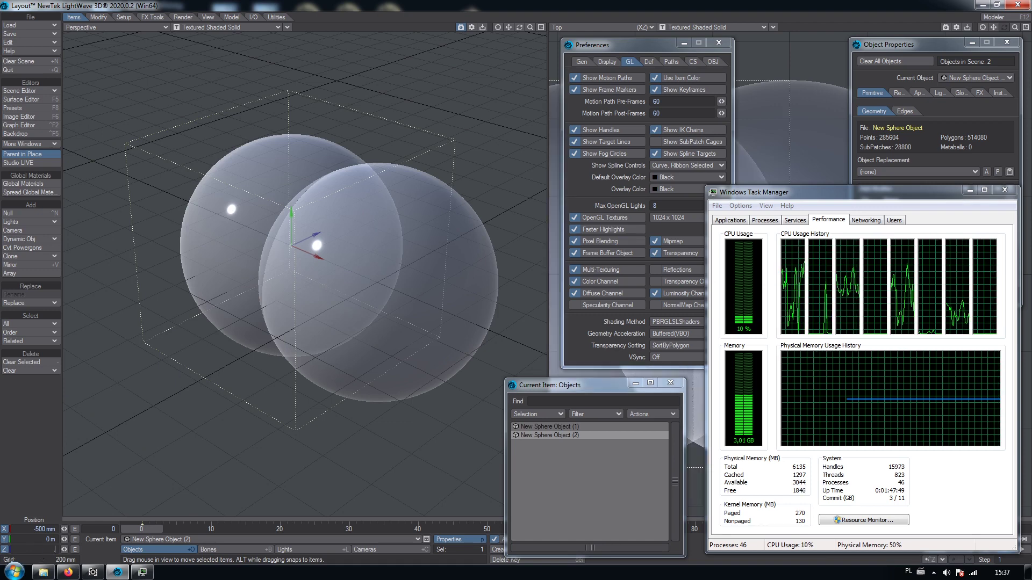
{"action": "type", "text": "500"}
{"action": "key", "text": "Return"}
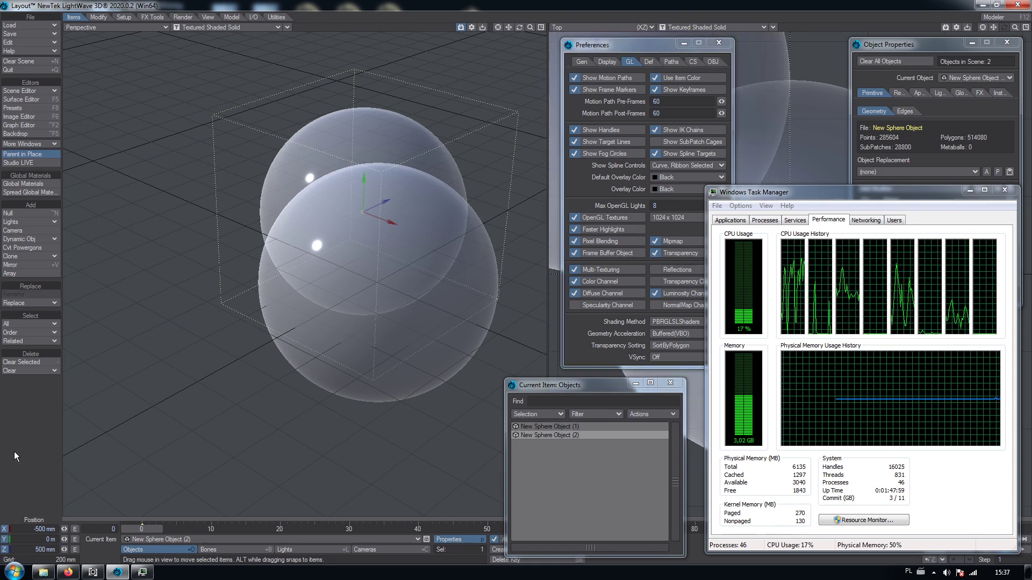
Step: Move the second sphere farther away to Z 1 m, and return it to Z 0
{"action": "left_click", "coordinate": [32, 548]}
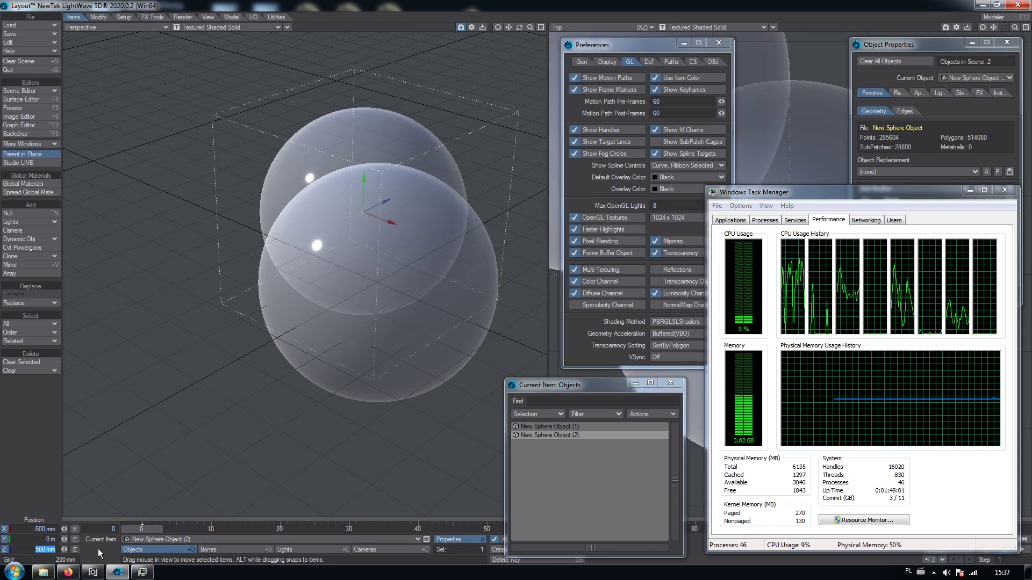
{"action": "type", "text": "1"}
{"action": "key", "text": "Return"}
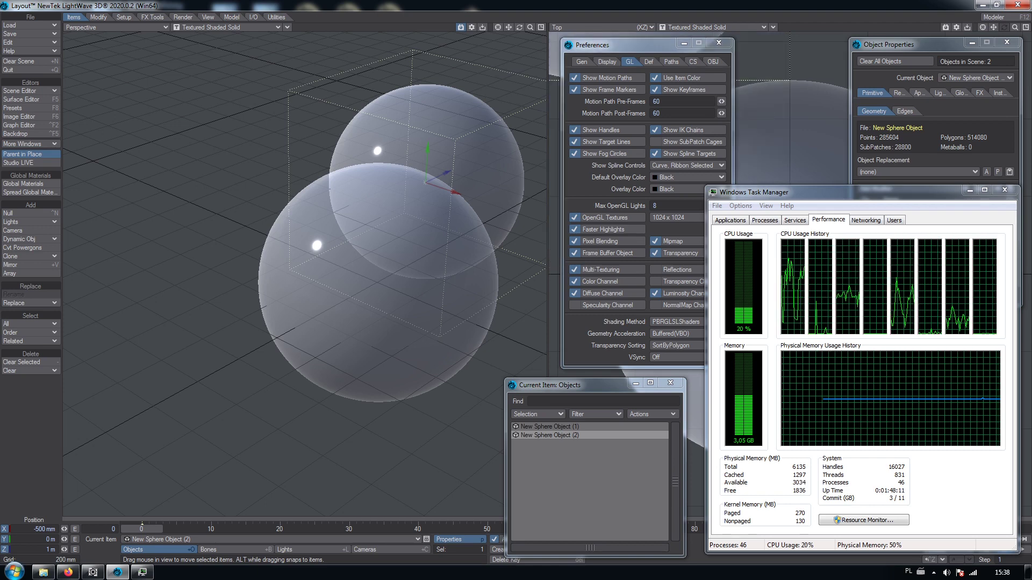
{"action": "left_click", "coordinate": [27, 552]}
{"action": "type", "text": "0"}
{"action": "key", "text": "Return"}
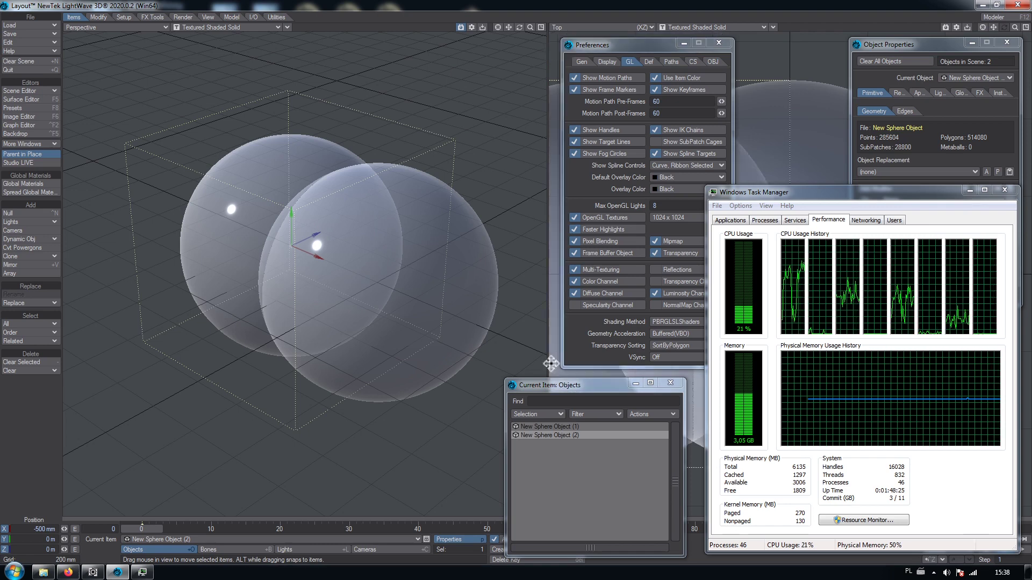
Step: Set Transparency Sorting to SortByObject, and move the second sphere to Z 500 mm and back to Z 0
{"action": "left_click", "coordinate": [655, 347]}
{"action": "left_click", "coordinate": [651, 338]}
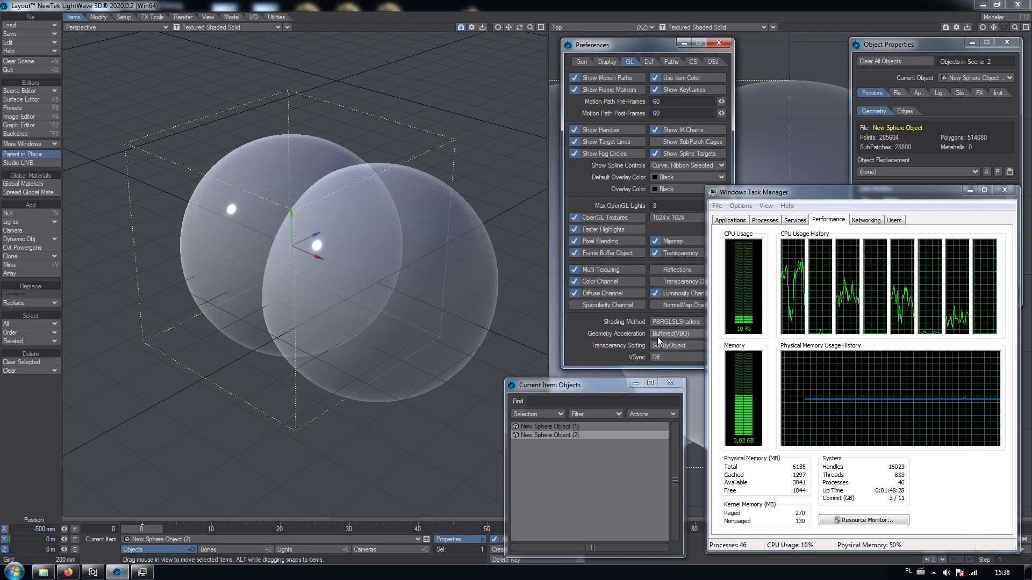
{"action": "left_click", "coordinate": [35, 549]}
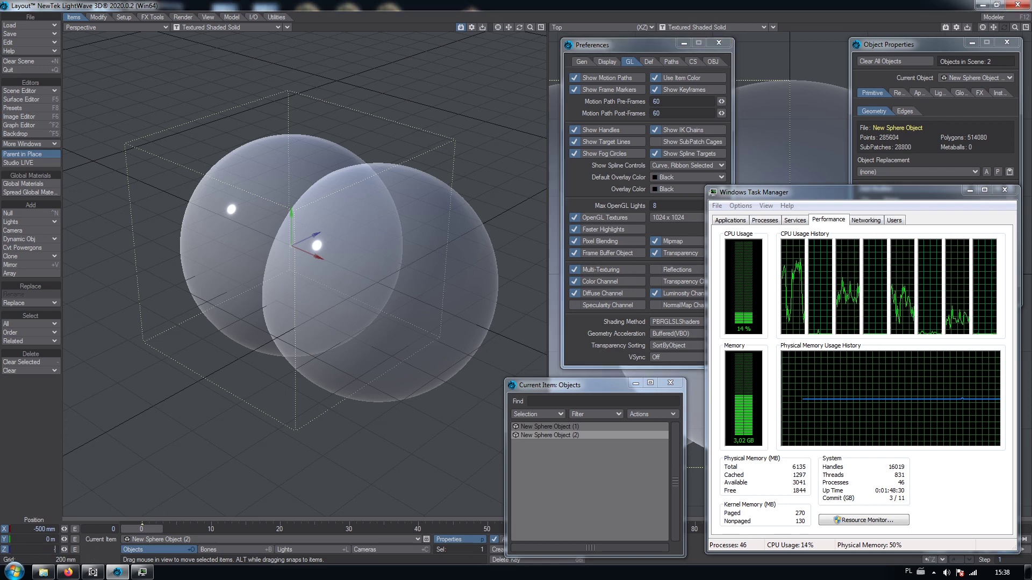
{"action": "type", "text": "500"}
{"action": "key", "text": "Return"}
{"action": "left_click_drag", "start_coordinate": [24, 551], "coordinate": [143, 549]}
{"action": "type", "text": "0"}
{"action": "key", "text": "Return"}
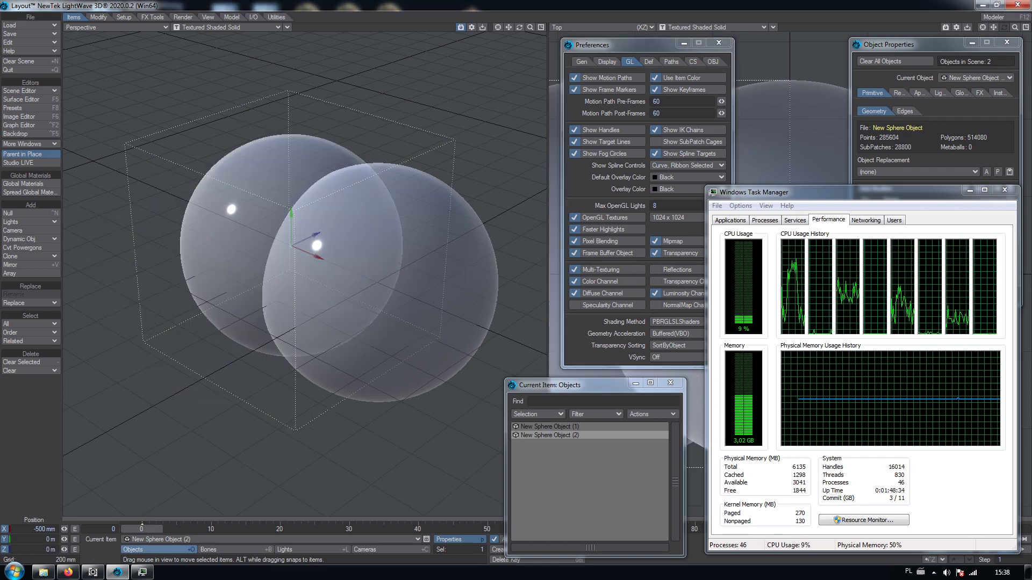
Step: With object sorting active, move the second sphere to Z 500 mm and on to Z 1 m
{"action": "left_click", "coordinate": [45, 548]}
{"action": "type", "text": "500"}
{"action": "key", "text": "Return"}
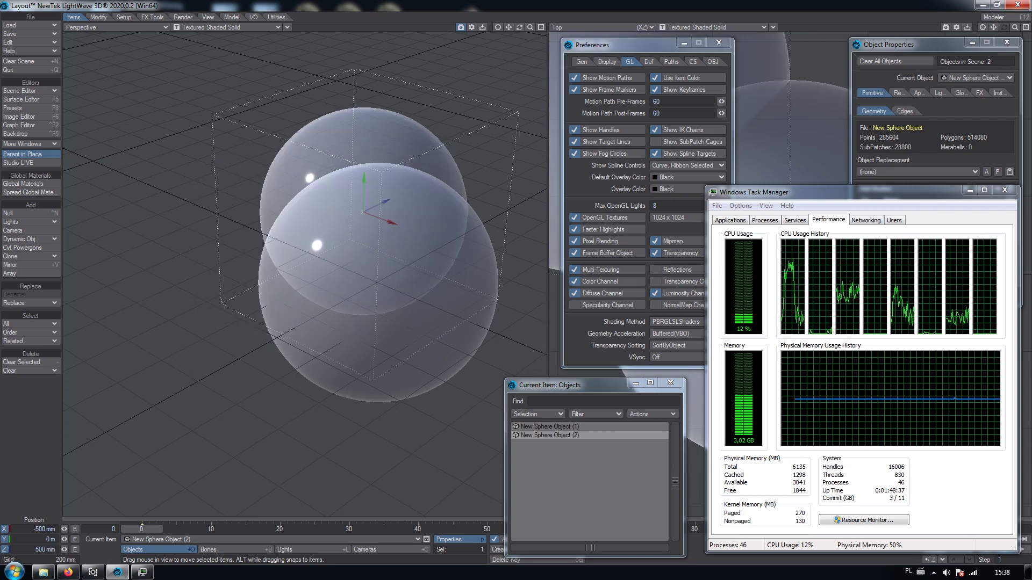
{"action": "left_click", "coordinate": [45, 549]}
{"action": "type", "text": "1"}
{"action": "key", "text": "Return"}
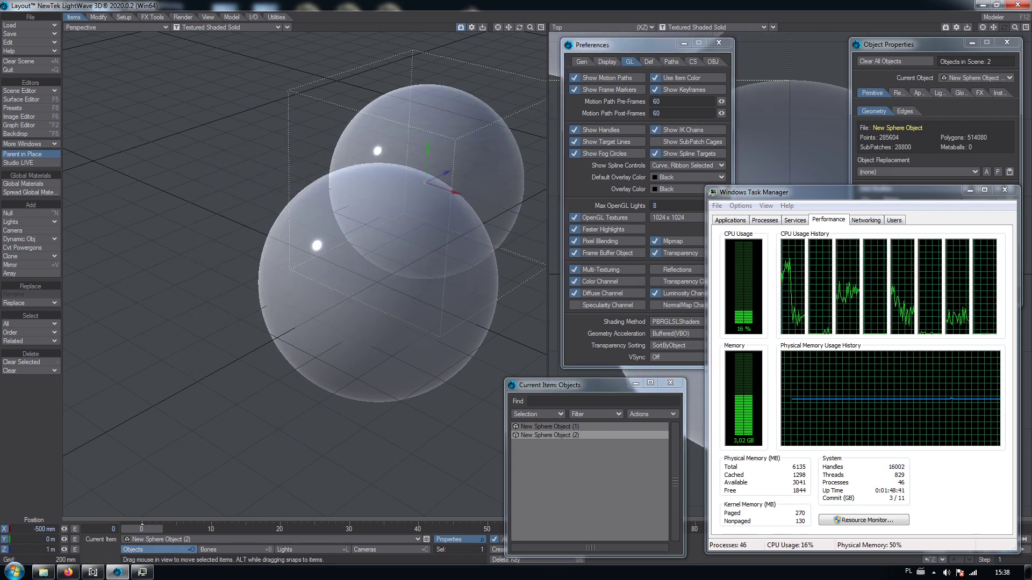